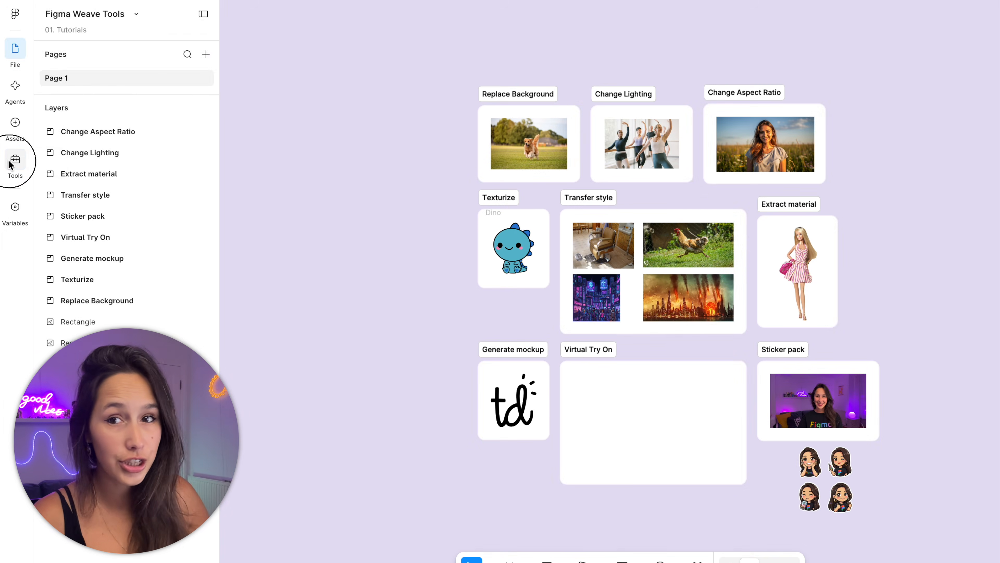
# Open the Replace background tool from the tools library and use the running dog photo as its image input.
pyautogui.click(10, 164)
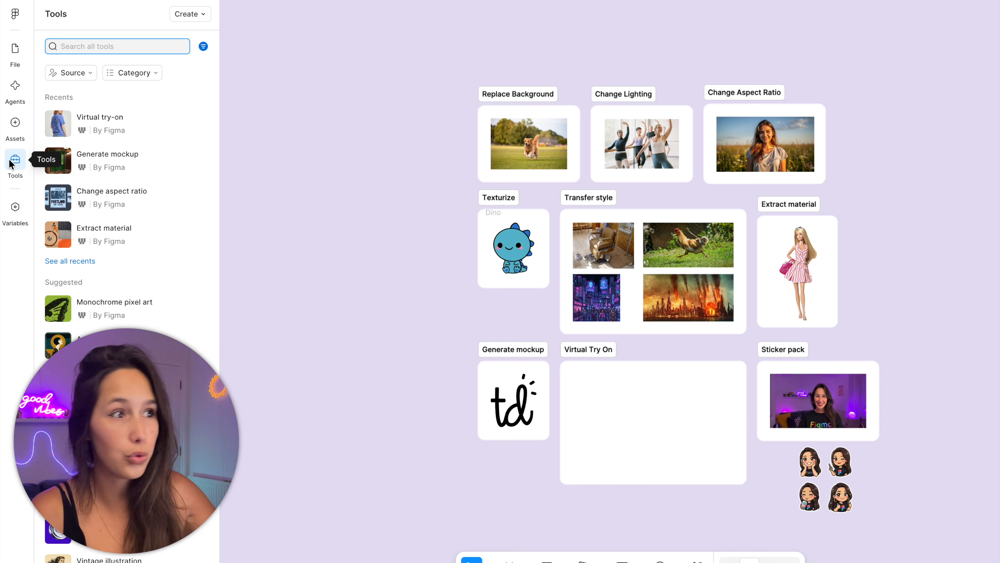
pyautogui.click(207, 49)
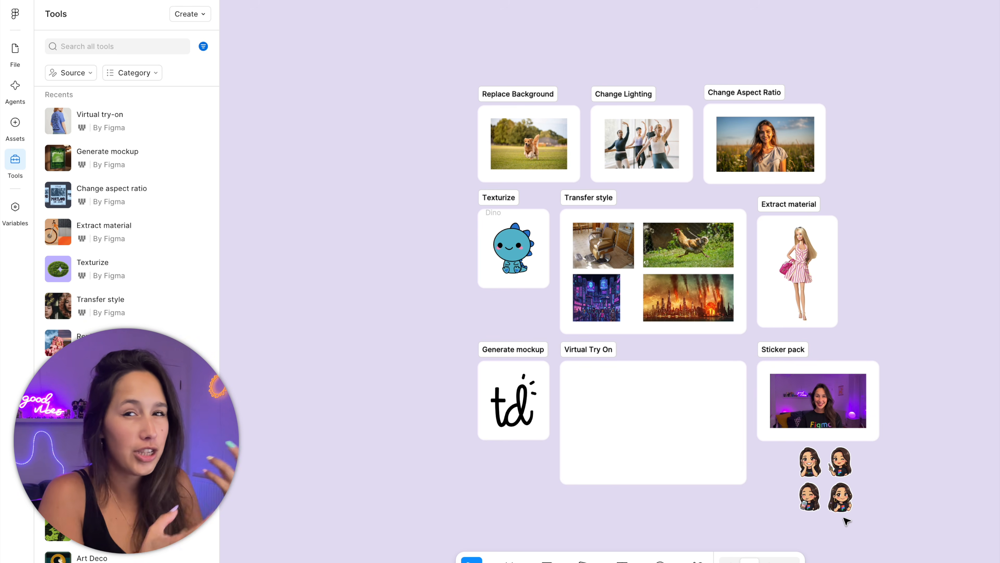
pyautogui.scroll(10, 530, 134)
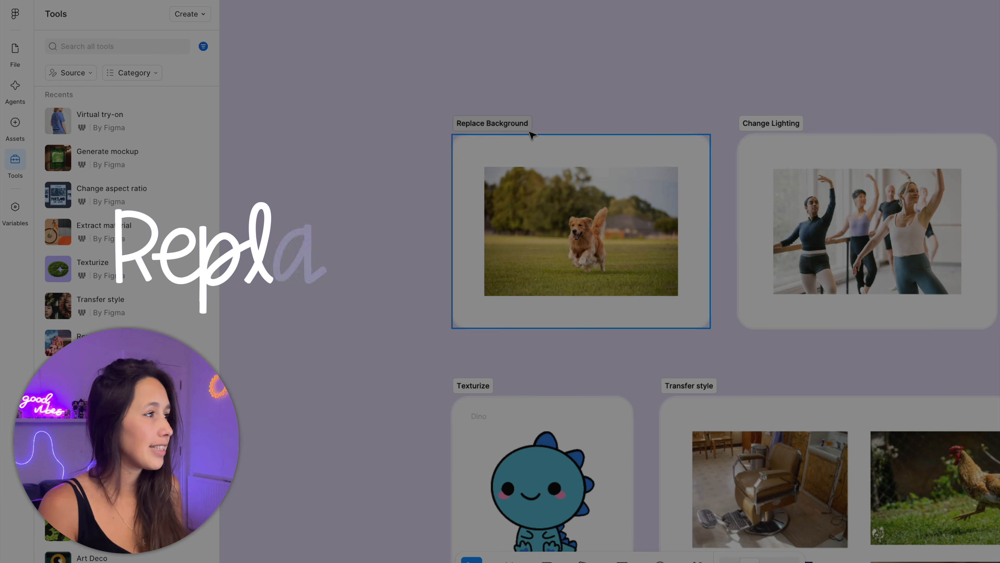
pyautogui.scroll(1, 562, 116)
pyautogui.click(503, 298)
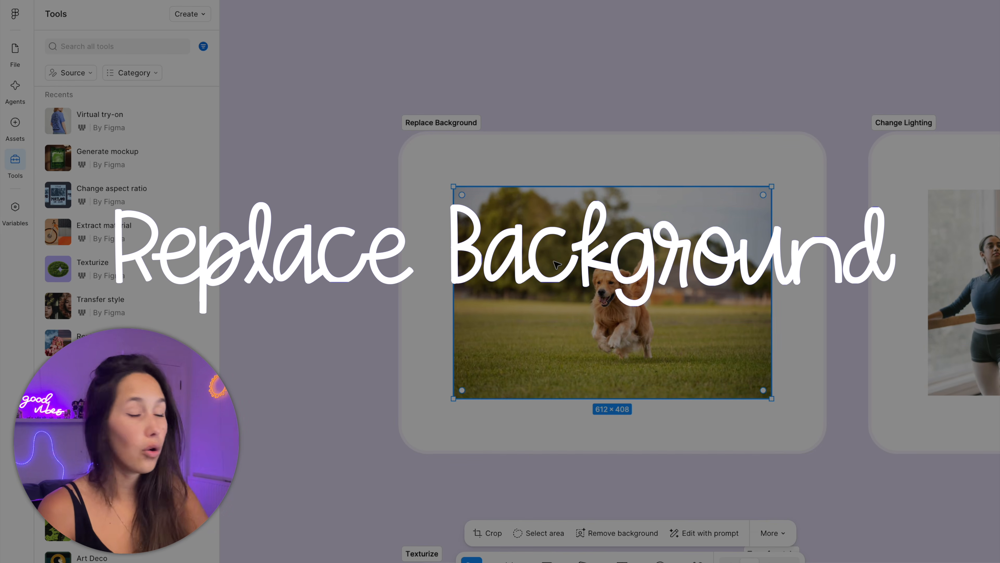
pyautogui.click(311, 98)
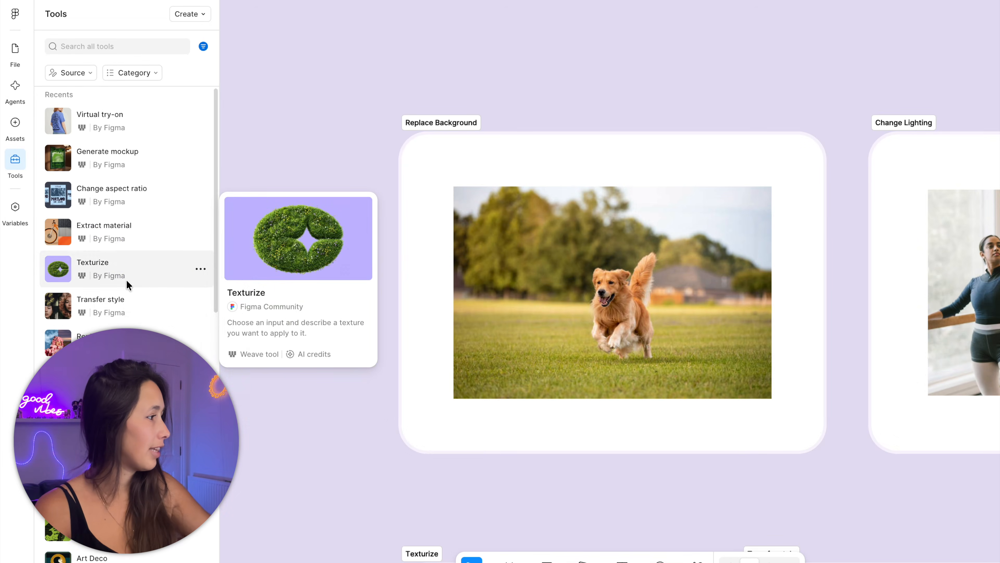
pyautogui.click(128, 342)
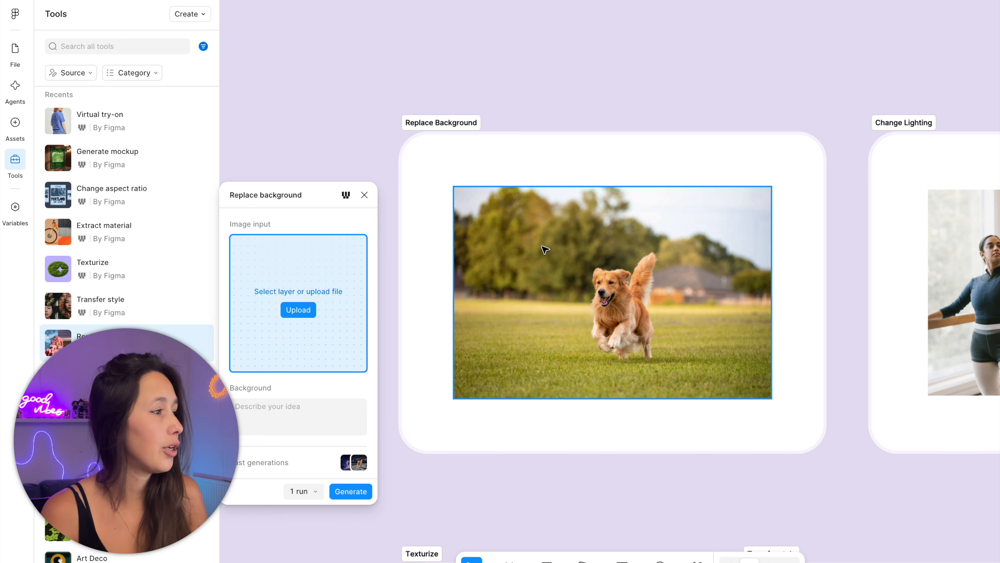
pyautogui.click(601, 244)
pyautogui.moveTo(301, 304)
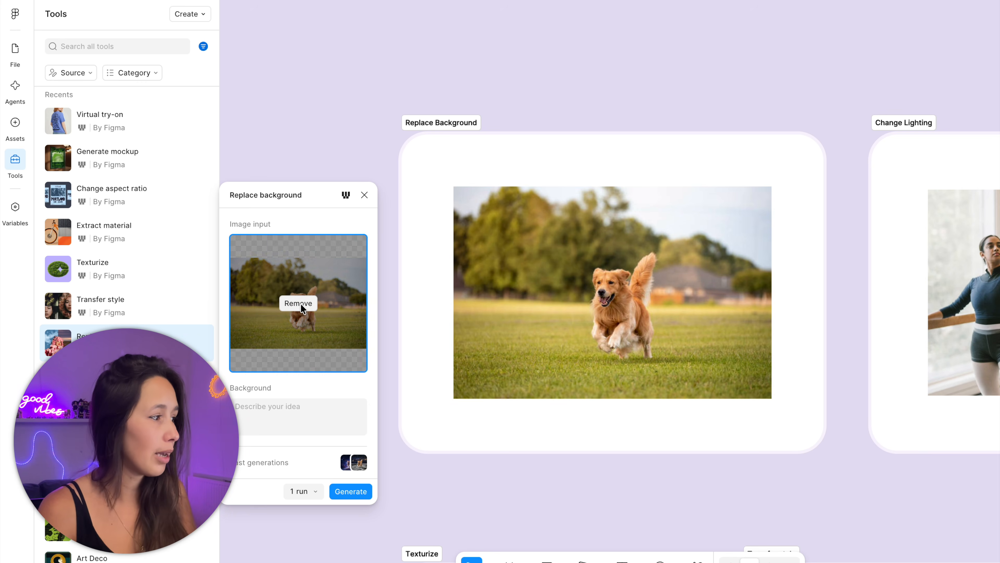
# Describe the new background as "make the dog run ion space" and generate the image with 1 run.
pyautogui.click(317, 412)
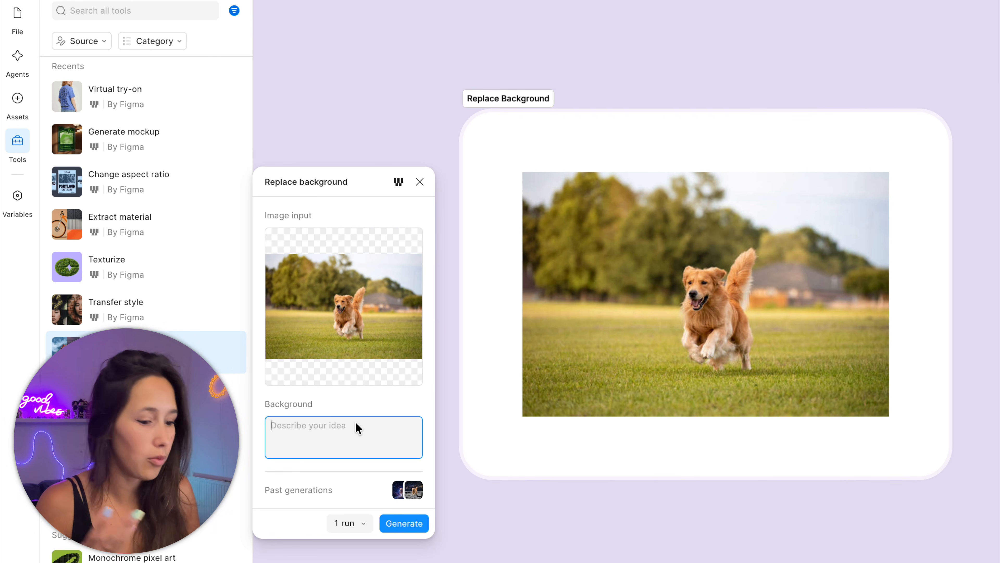
pyautogui.write('make the dog run ion space')
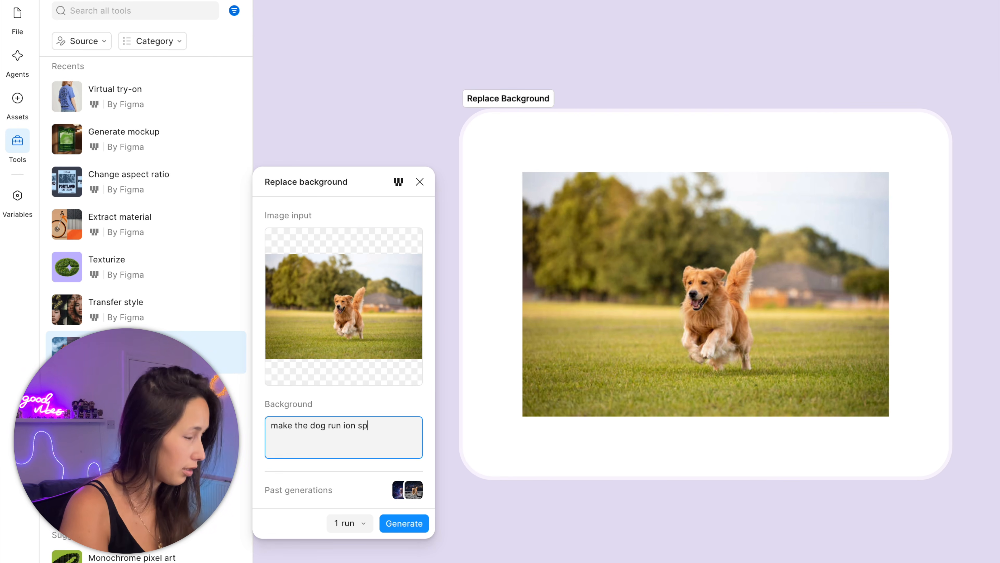
pyautogui.press('Return')
pyautogui.click(414, 523)
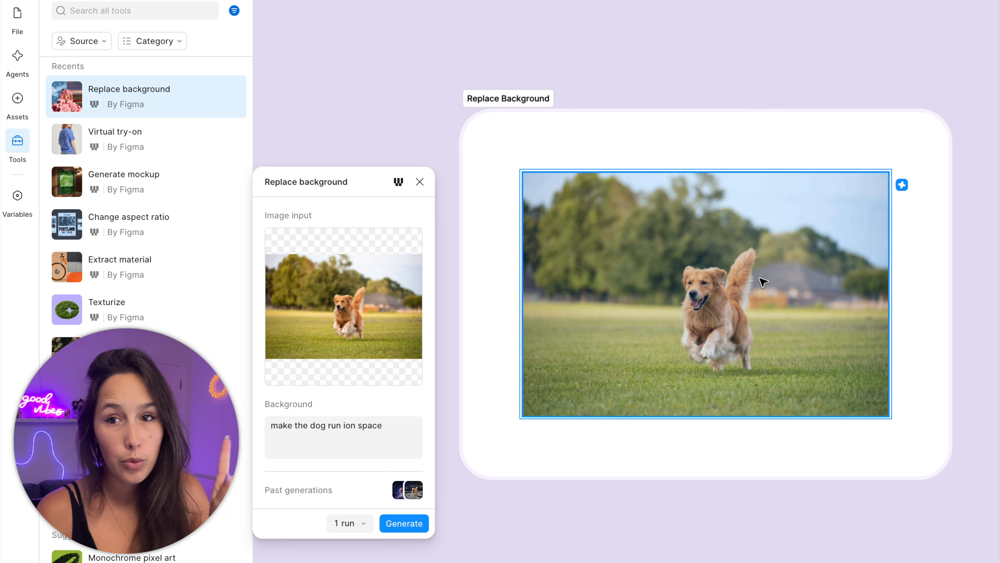
# Move the generated dog image above the Replace Background section and compare it with the original photo.
pyautogui.moveTo(853, 215); pyautogui.dragTo(741, 116)
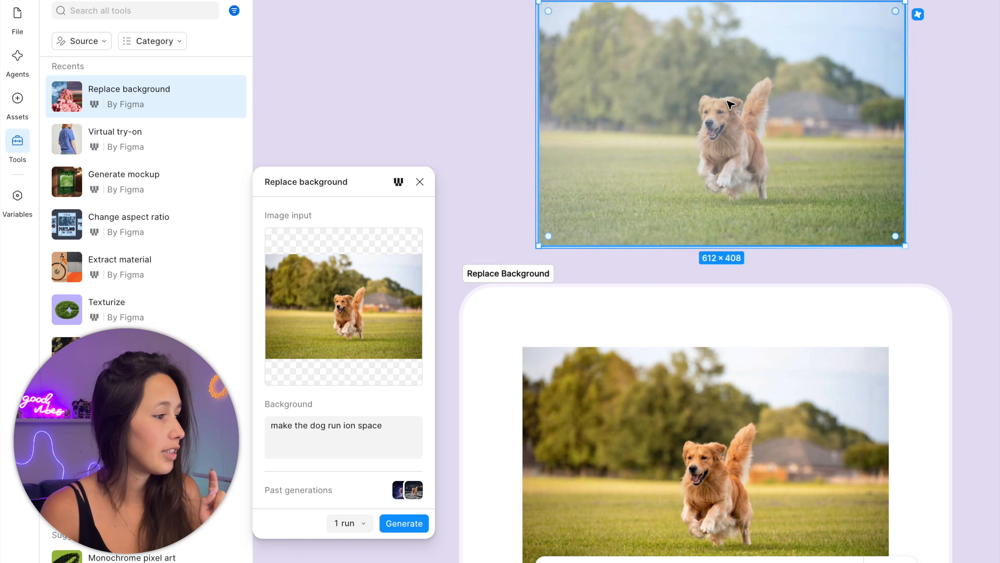
pyautogui.scroll(-3, 757, 349)
pyautogui.click(757, 350)
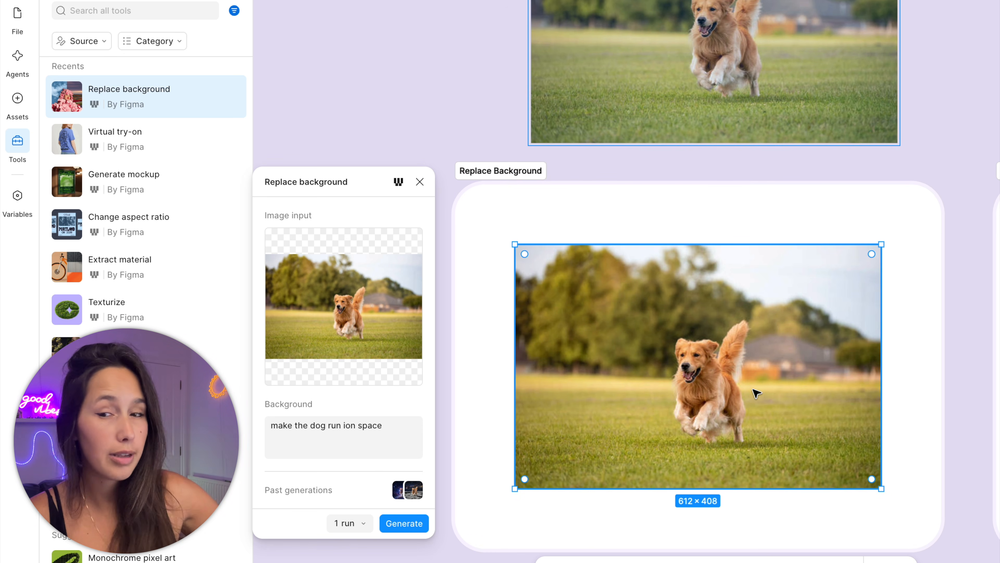
pyautogui.click(774, 136)
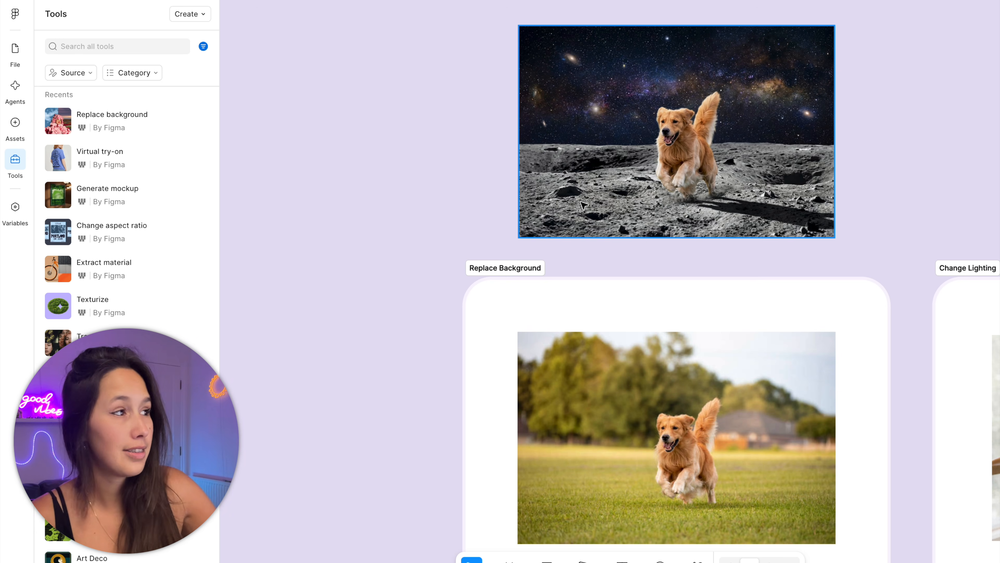
pyautogui.click(509, 201)
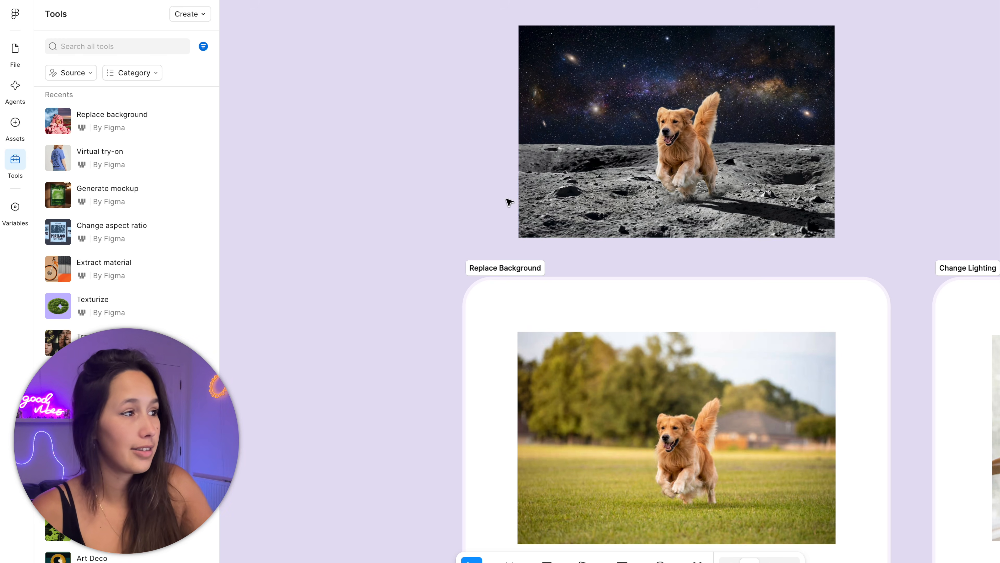
pyautogui.scroll(1, 502, 213)
pyautogui.click(681, 497)
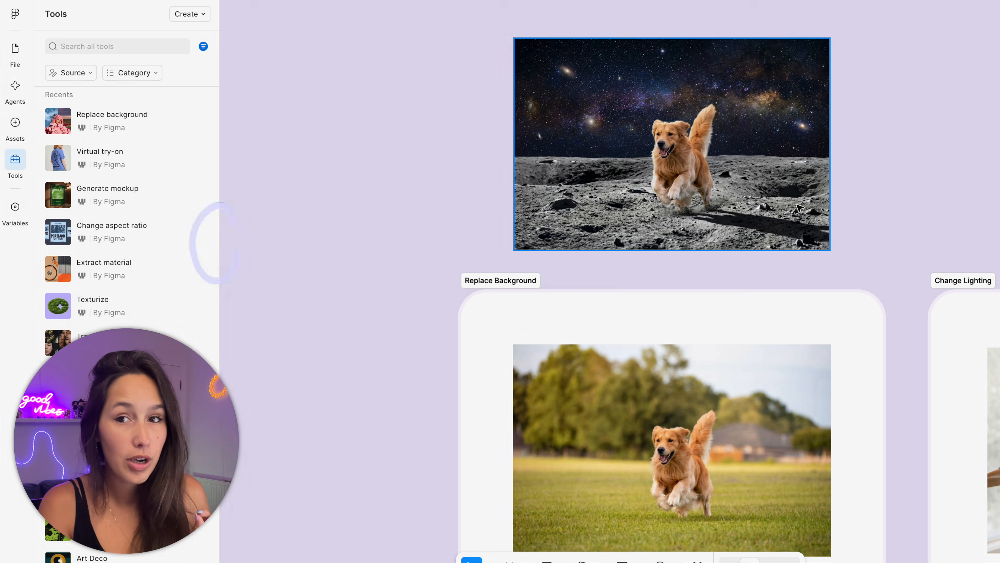
# Open the Change lighting tool with the ballet dancers photo as its image input.
pyautogui.moveTo(796, 206); pyautogui.dragTo(383, 119)
pyautogui.click(776, 309)
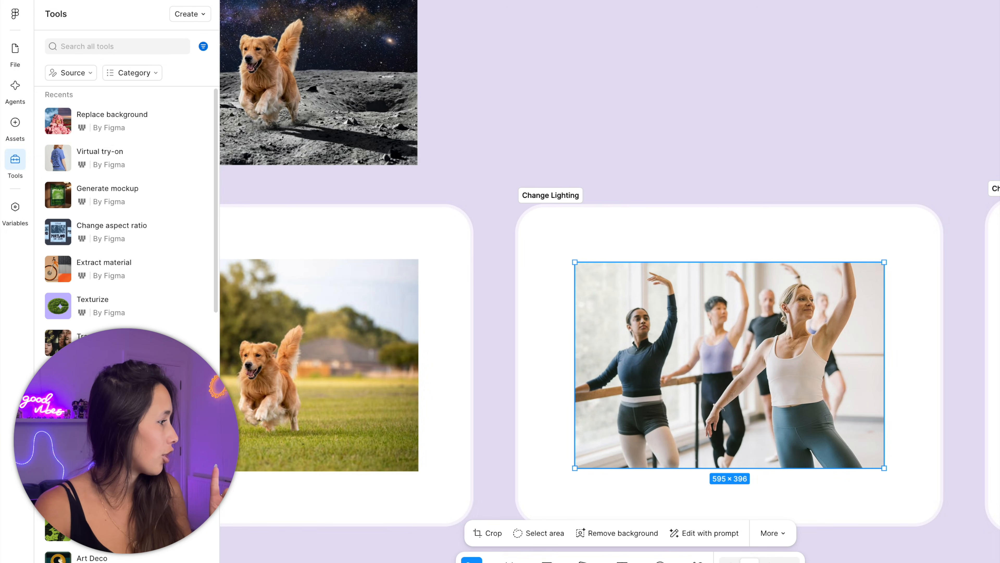
pyautogui.click(99, 410)
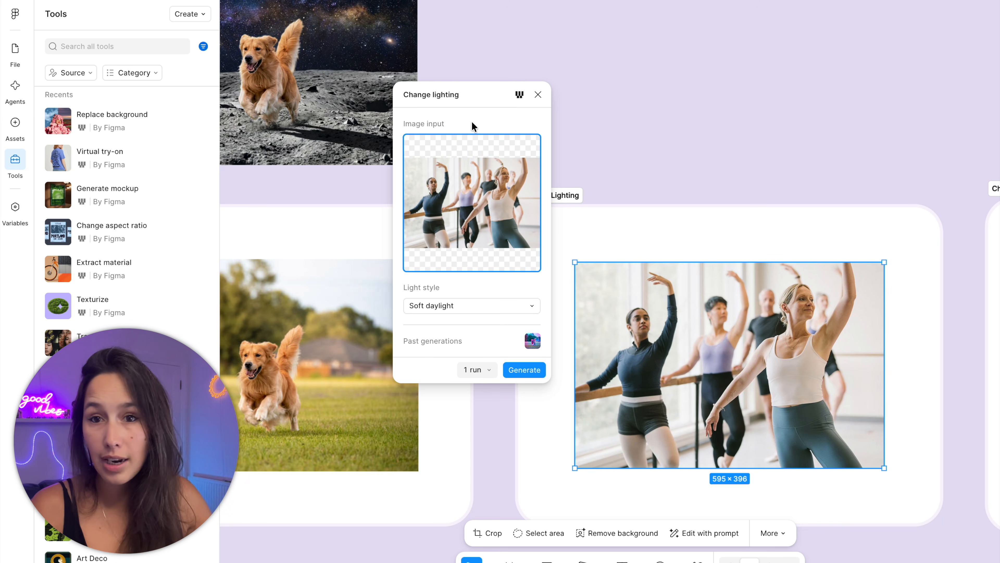
# Set the light style to Fluorescent and generate 2 runs of the dancers photo.
pyautogui.click(537, 308)
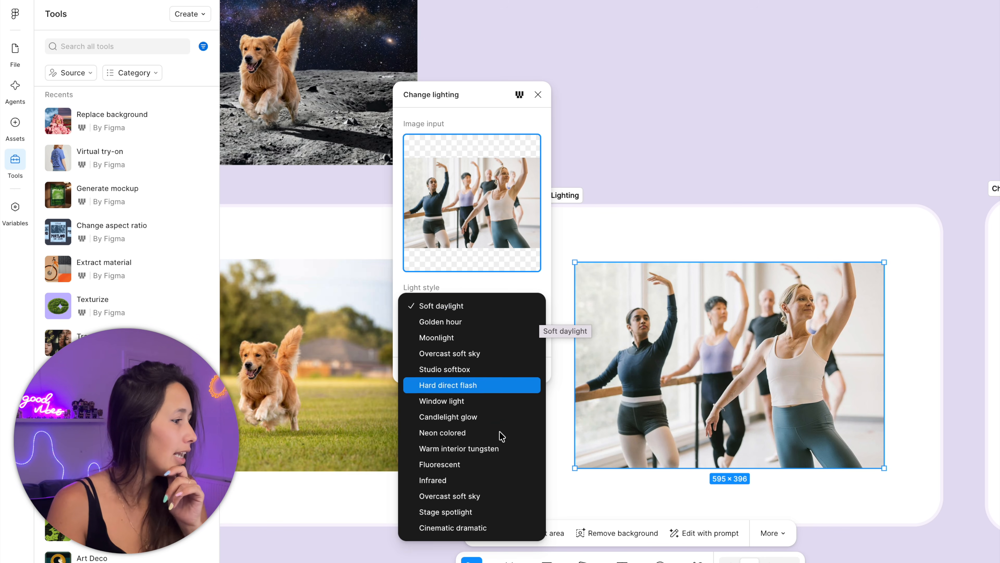
pyautogui.click(488, 465)
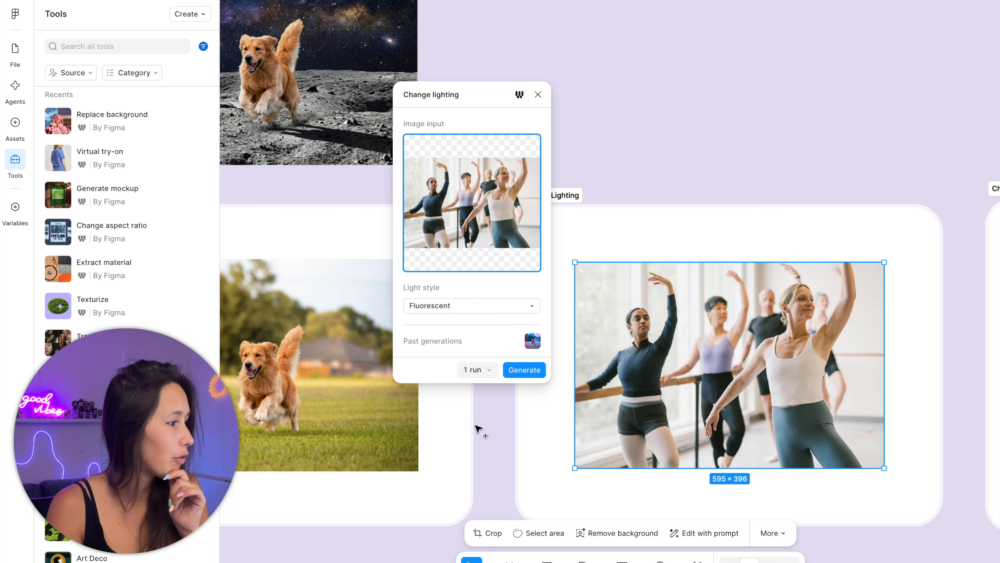
pyautogui.click(478, 374)
pyautogui.click(478, 405)
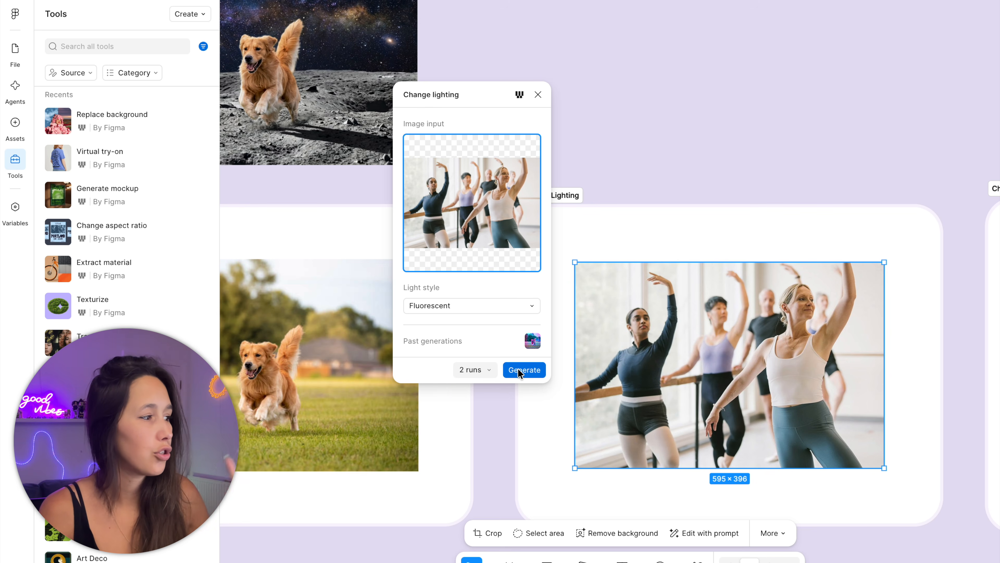
pyautogui.click(519, 371)
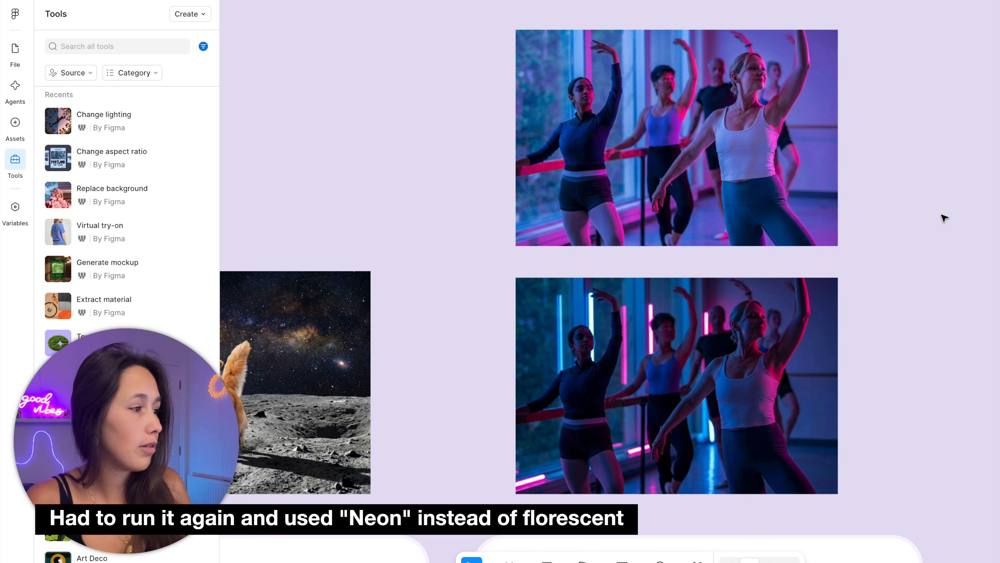
# Open the Change aspect ratio tool with the photo of the woman in the meadow as its image input.
pyautogui.click(641, 350)
pyautogui.click(808, 178)
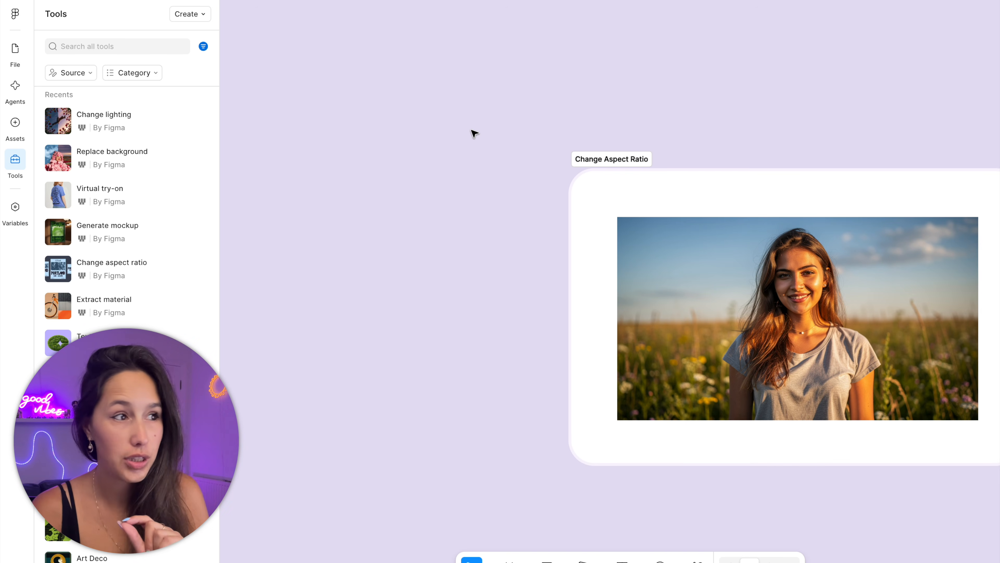
pyautogui.click(693, 285)
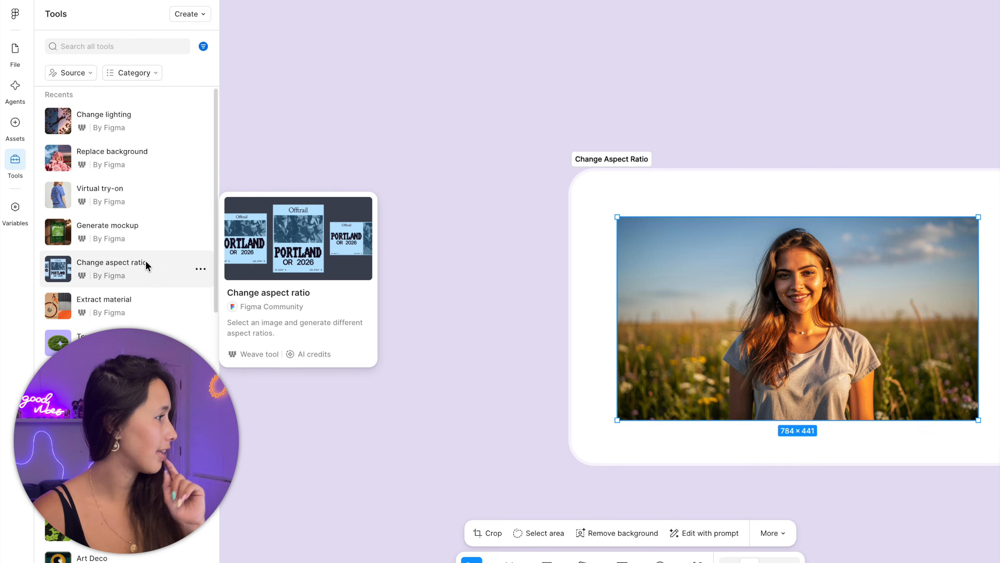
pyautogui.click(178, 273)
pyautogui.moveTo(311, 140); pyautogui.dragTo(683, 50)
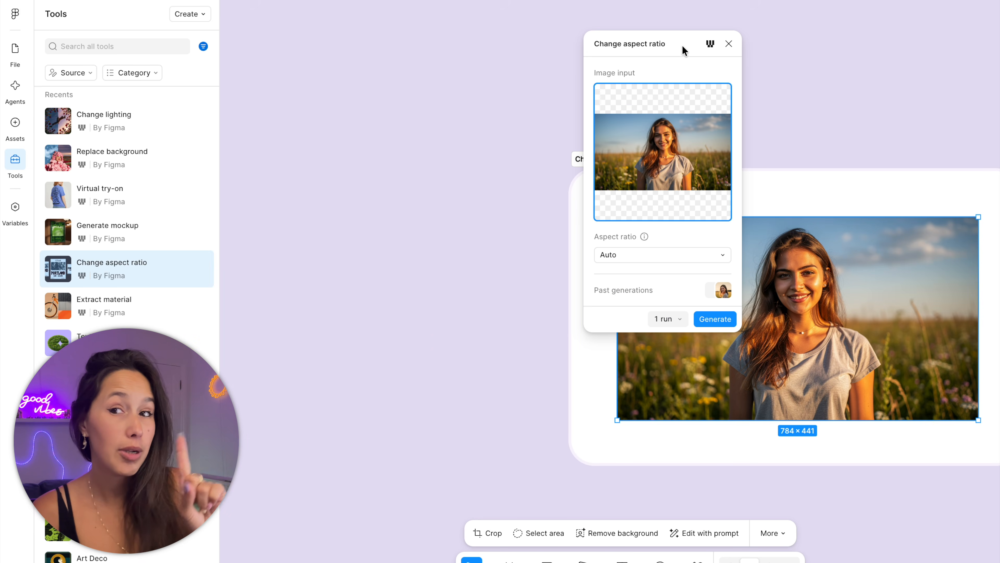
# Set the aspect ratio to portrait 9:16 and generate the new version of the photo with 1 run.
pyautogui.click(705, 252)
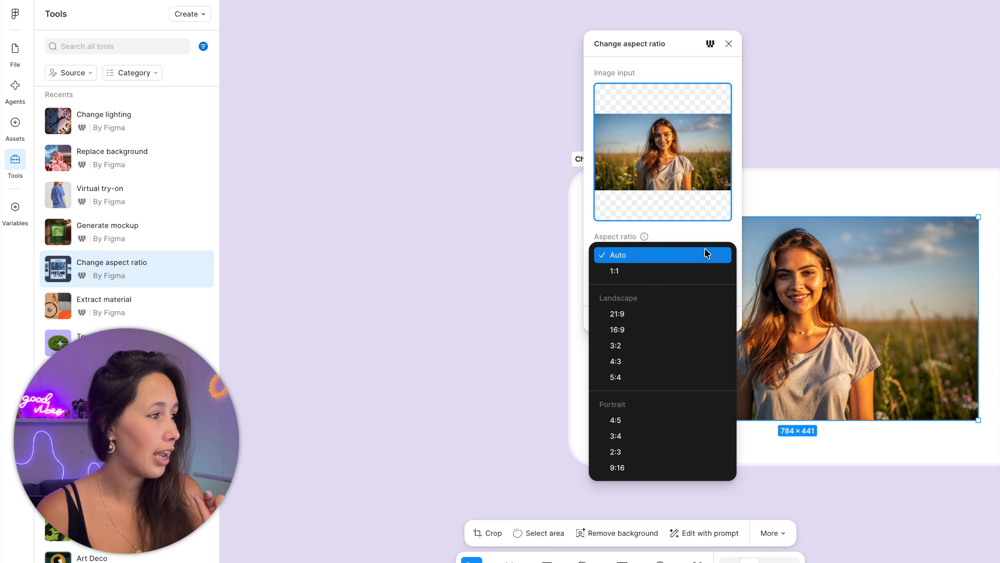
pyautogui.click(672, 469)
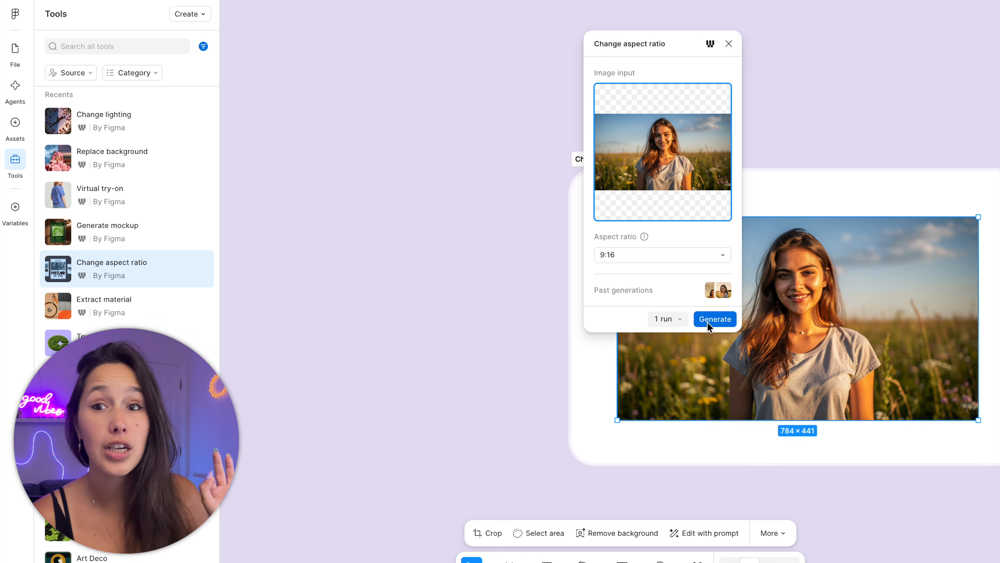
pyautogui.click(707, 320)
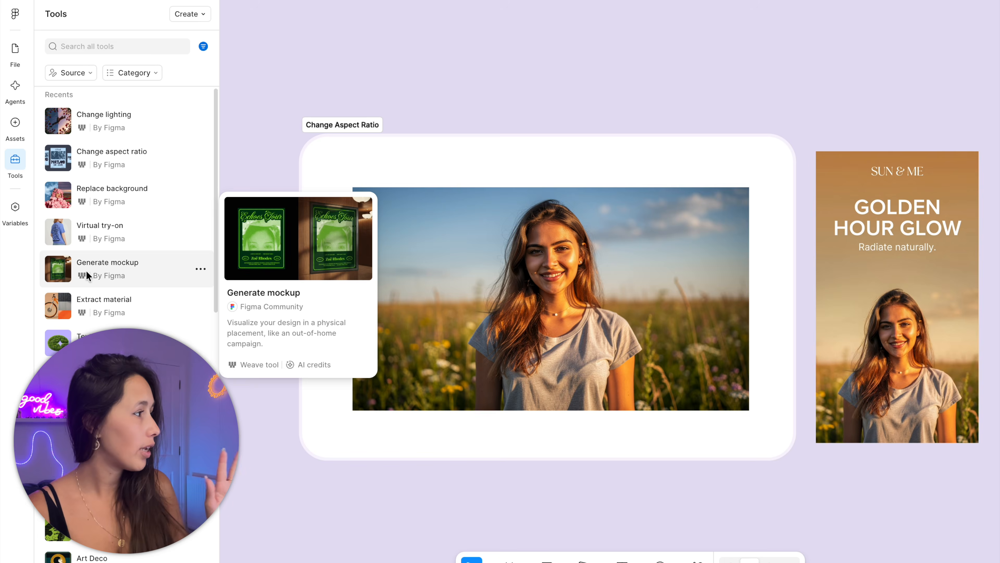
# Reopen the Change aspect ratio tool and open its workflow in Weave.
pyautogui.moveTo(136, 141)
pyautogui.click(128, 165)
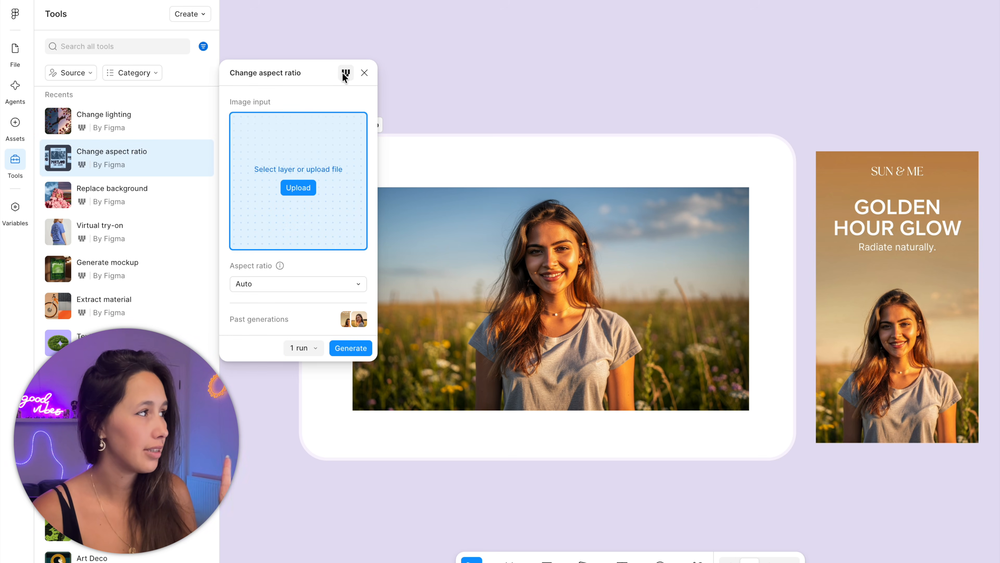
pyautogui.click(345, 74)
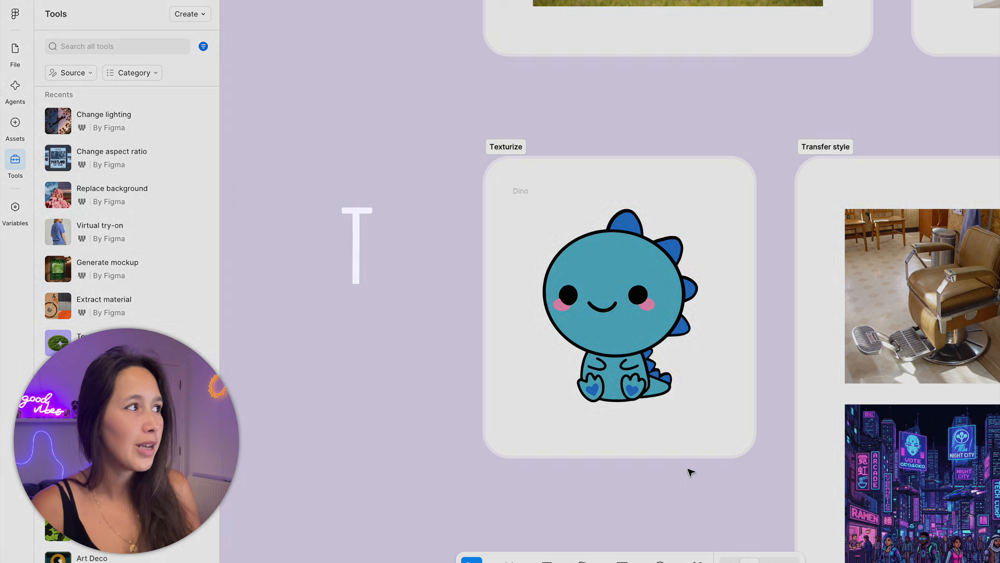
# Examine the layer structure of the Dino illustration down to the vector shapes inside its 4. Top layer.
pyautogui.click(614, 298)
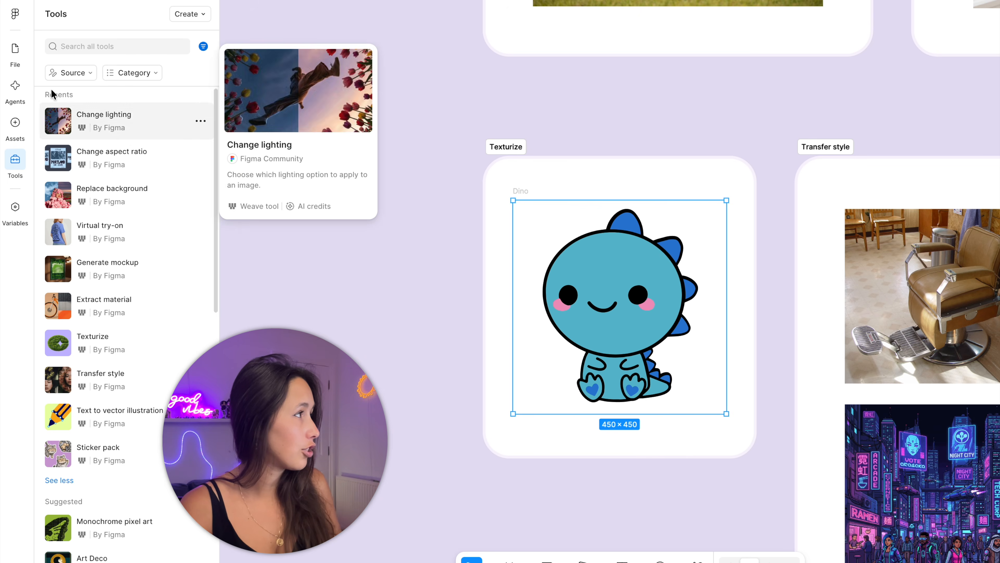
pyautogui.click(15, 49)
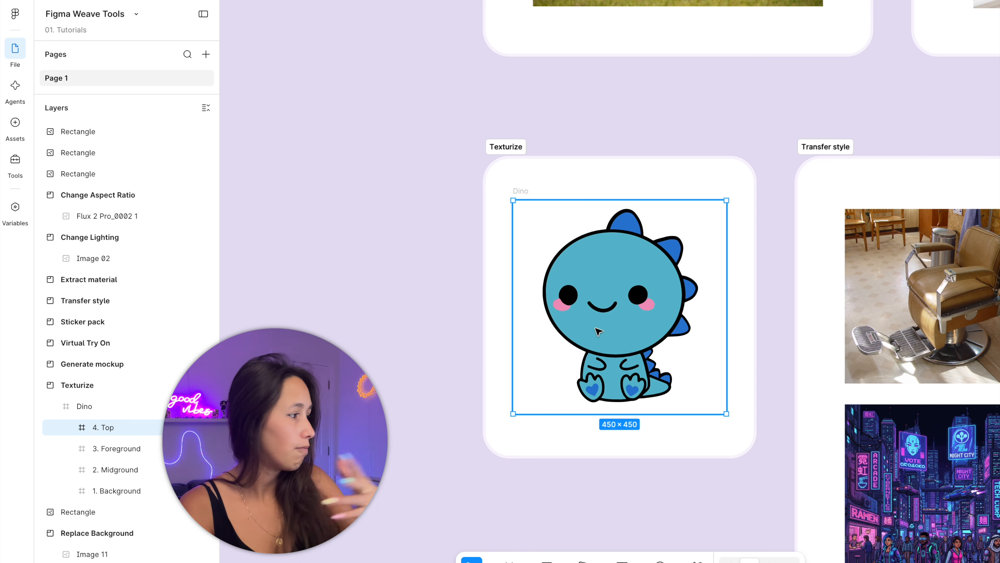
pyautogui.press('Return')
pyautogui.press('Return')
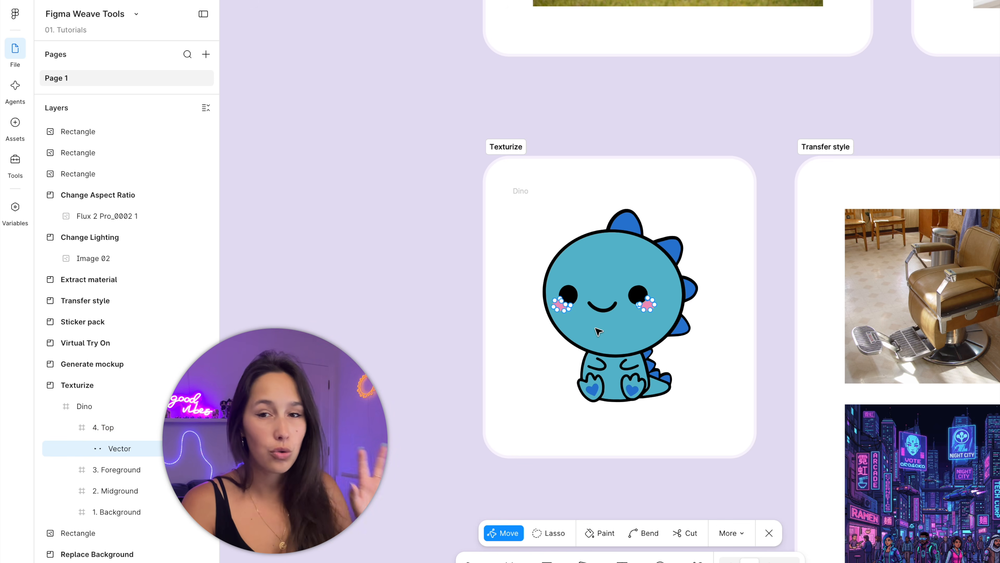
pyautogui.press('Escape')
pyautogui.press('Escape')
# Open the Texturize tool with the whole Dino frame as its input.
pyautogui.click(547, 312)
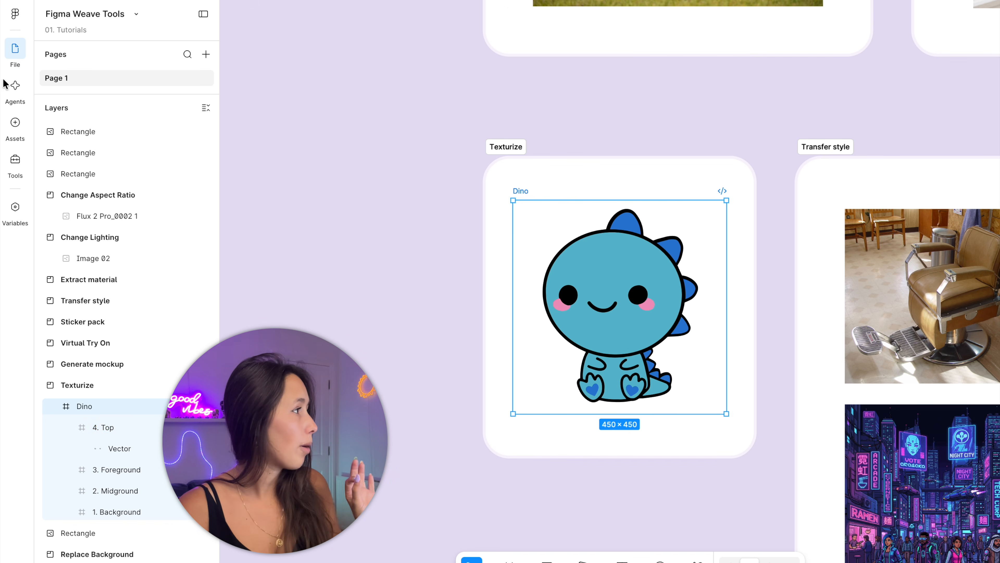
pyautogui.click(15, 160)
pyautogui.scroll(-5, 129, 297)
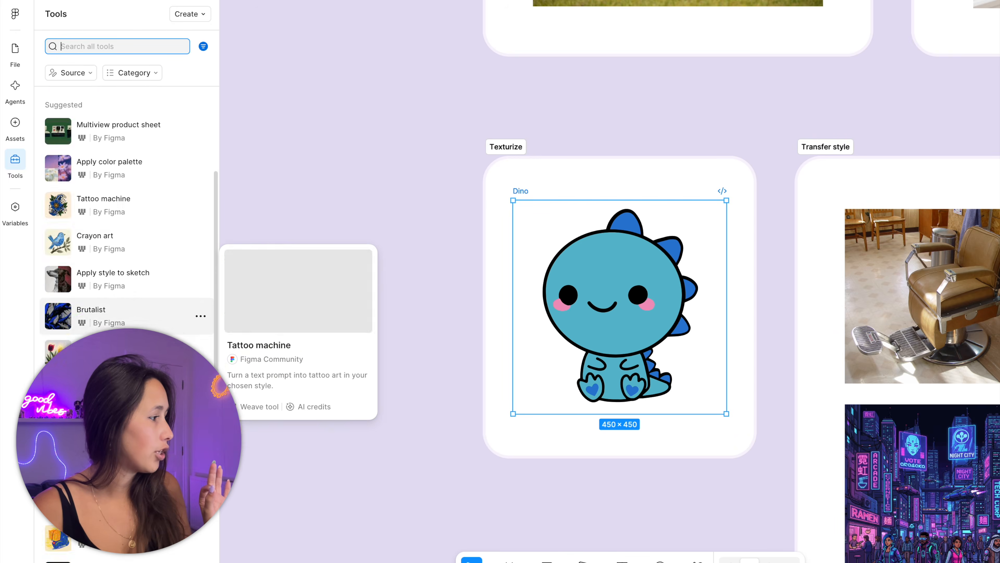
pyautogui.scroll(5, 114, 146)
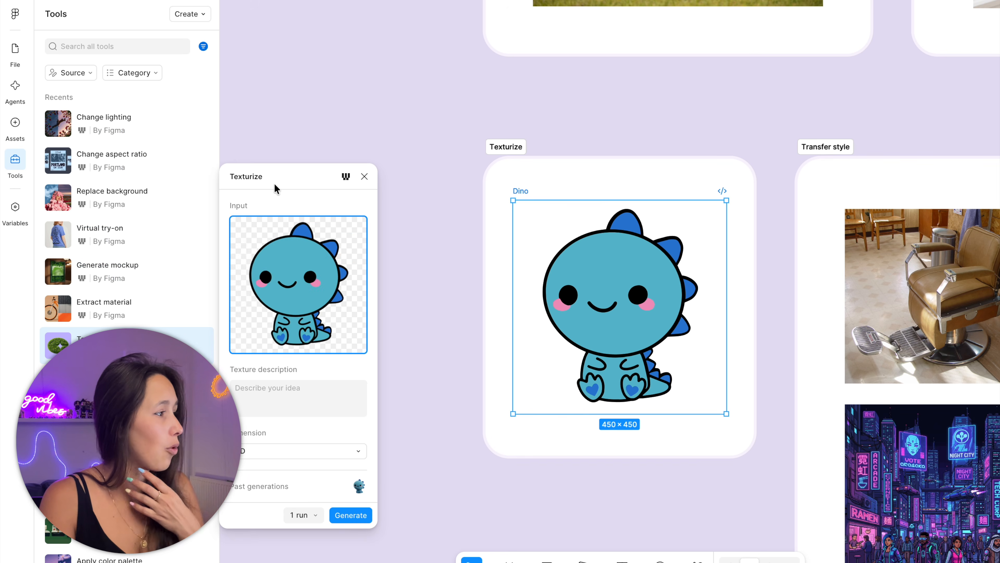
# Describe the Dino's texture as "furry and fluffy", set its dimension to 3D and generate it with 1 run.
pyautogui.moveTo(275, 188); pyautogui.dragTo(345, 139)
pyautogui.click(353, 338)
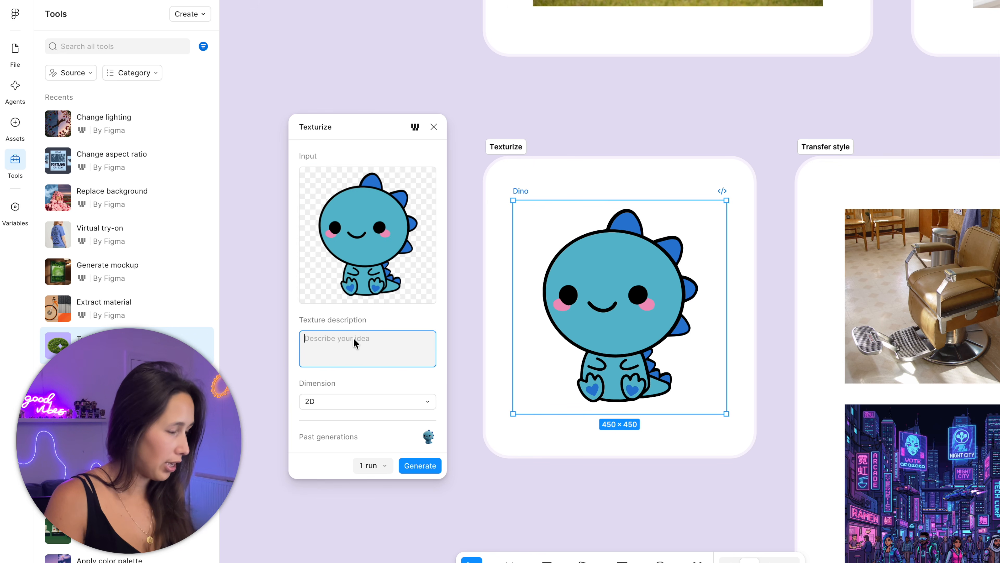
pyautogui.write('furry and fluffy')
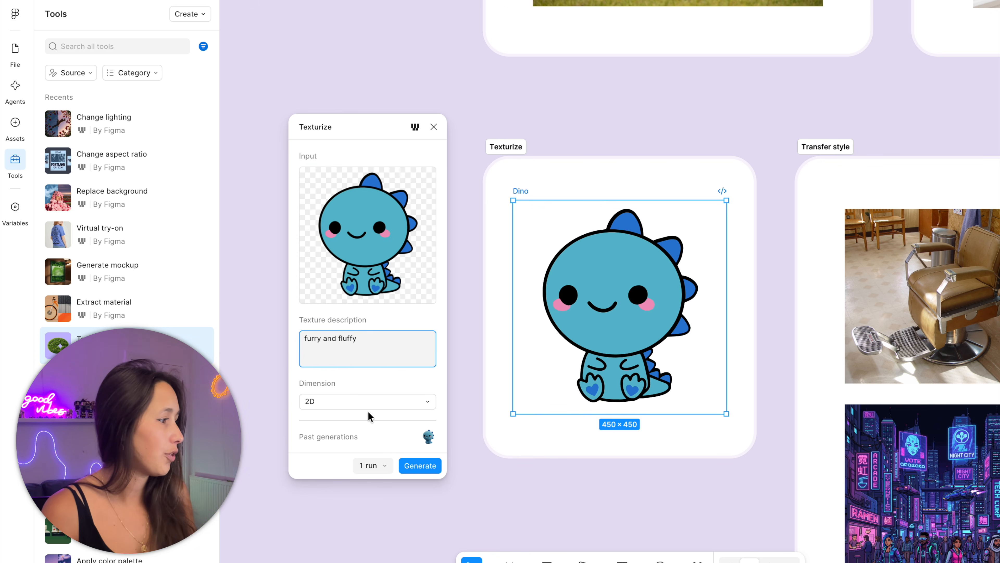
pyautogui.click(383, 402)
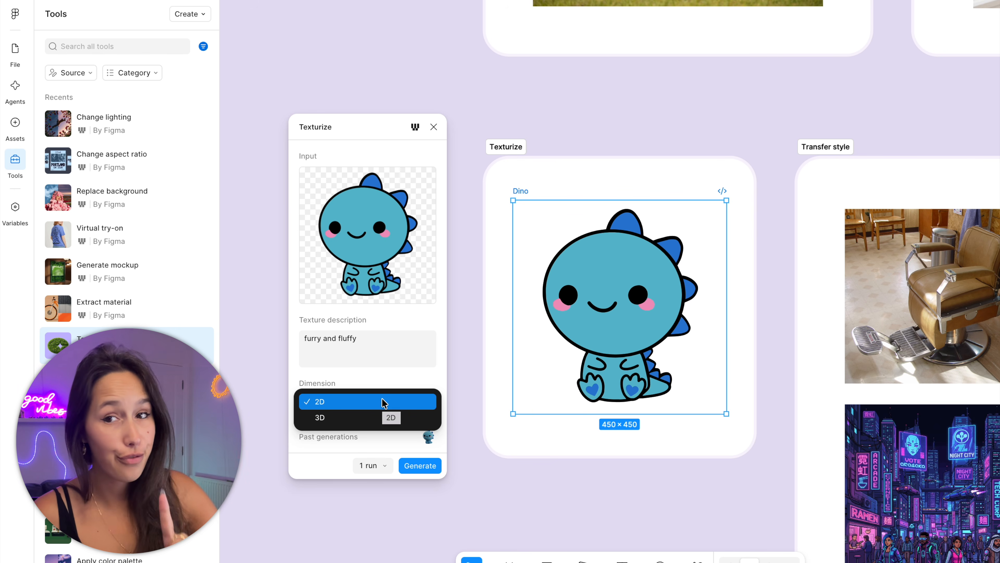
pyautogui.click(382, 418)
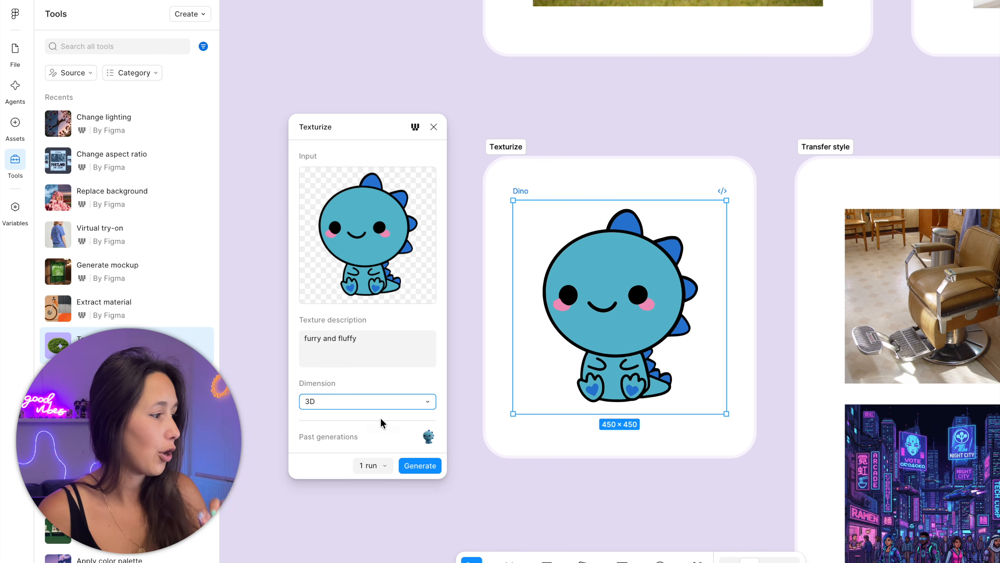
pyautogui.click(419, 466)
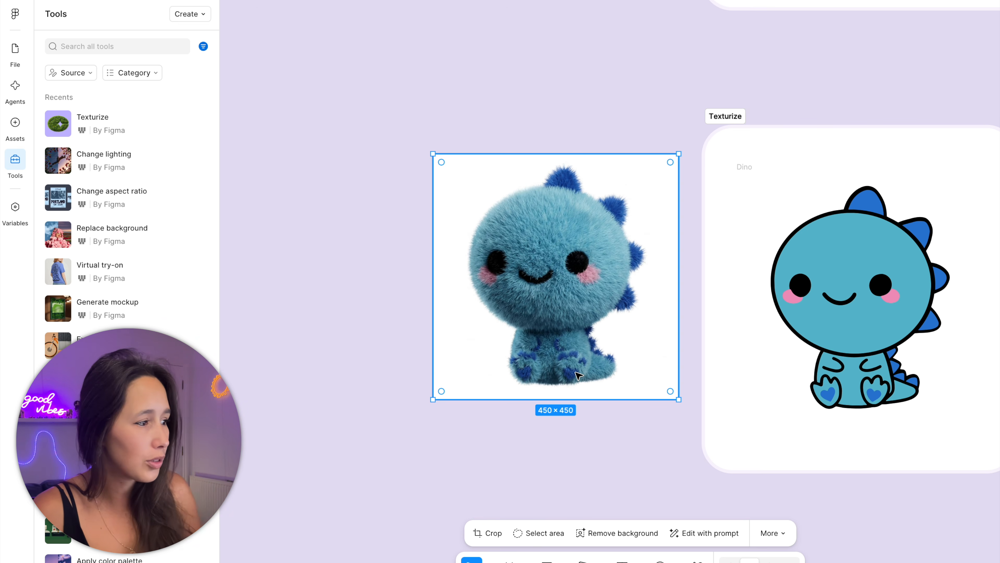
pyautogui.scroll(5, 533, 388)
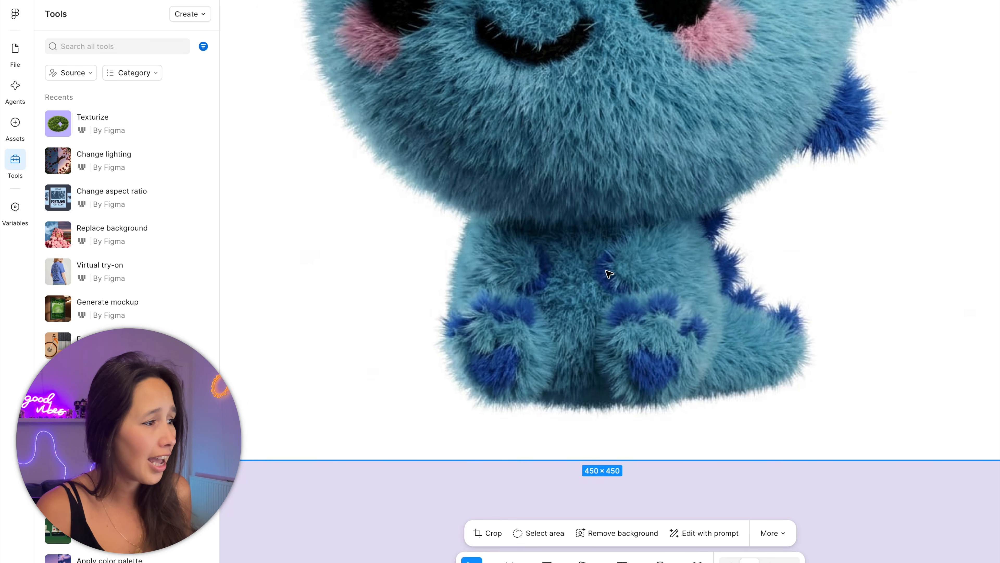
pyautogui.scroll(-5, 632, 366)
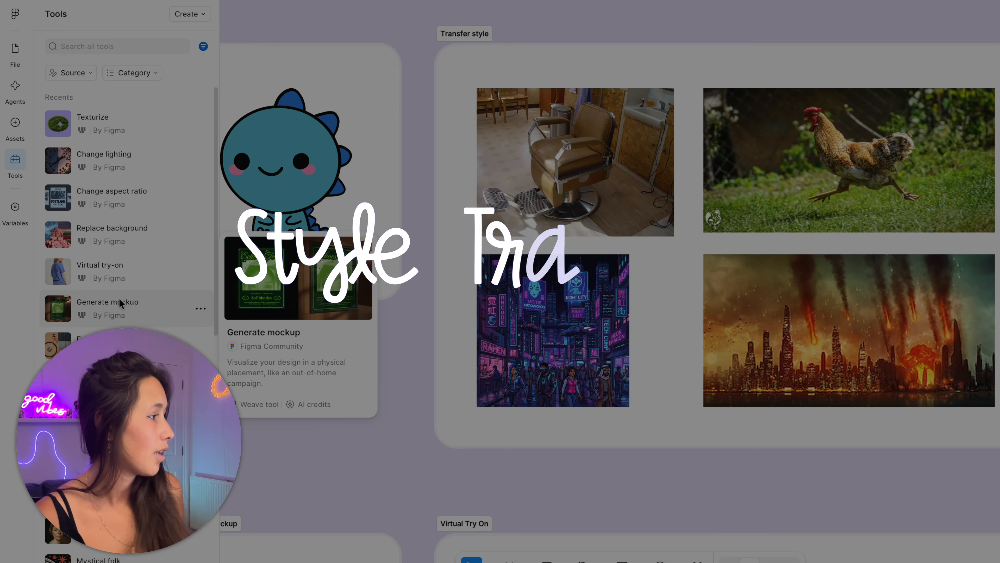
# Use Transfer style with the barber chair photo as target and the neon city image as style source, and generate 1 run.
pyautogui.click(118, 382)
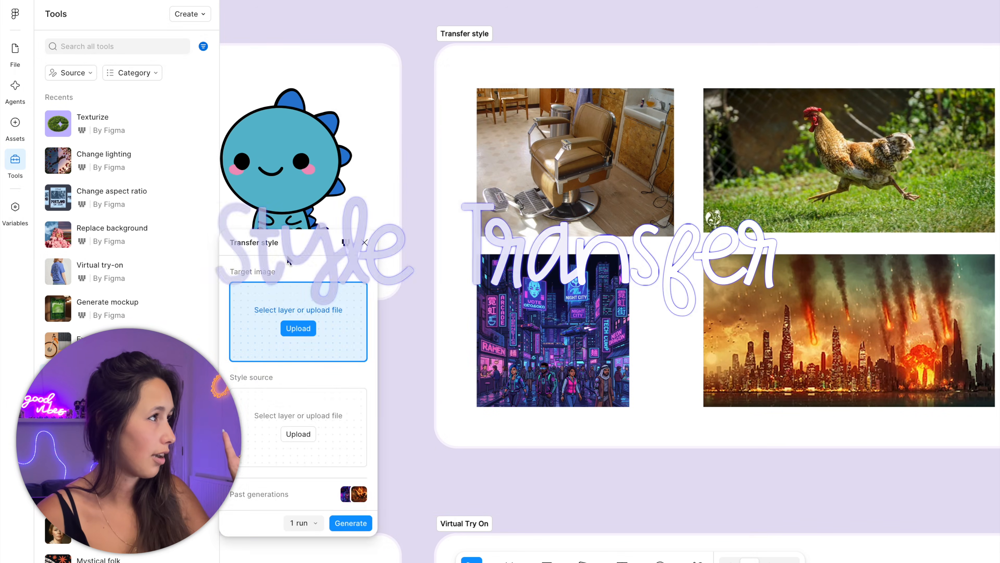
pyautogui.moveTo(294, 247); pyautogui.dragTo(772, 72)
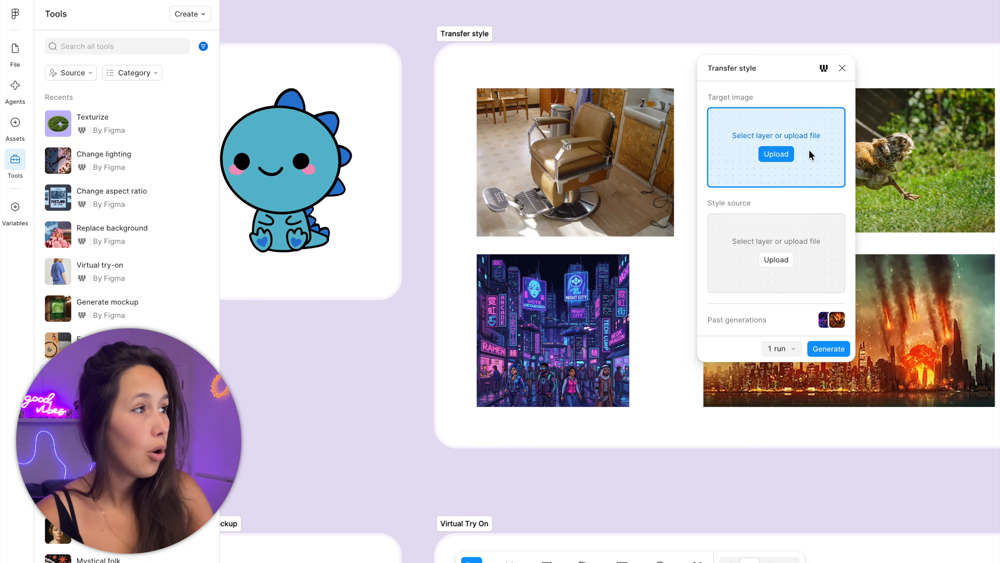
pyautogui.click(571, 156)
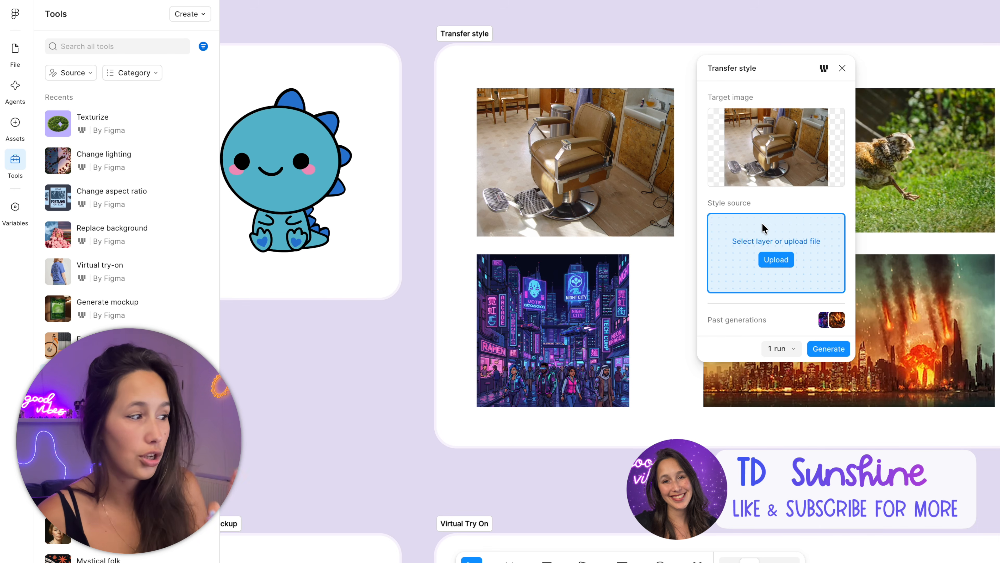
pyautogui.click(598, 314)
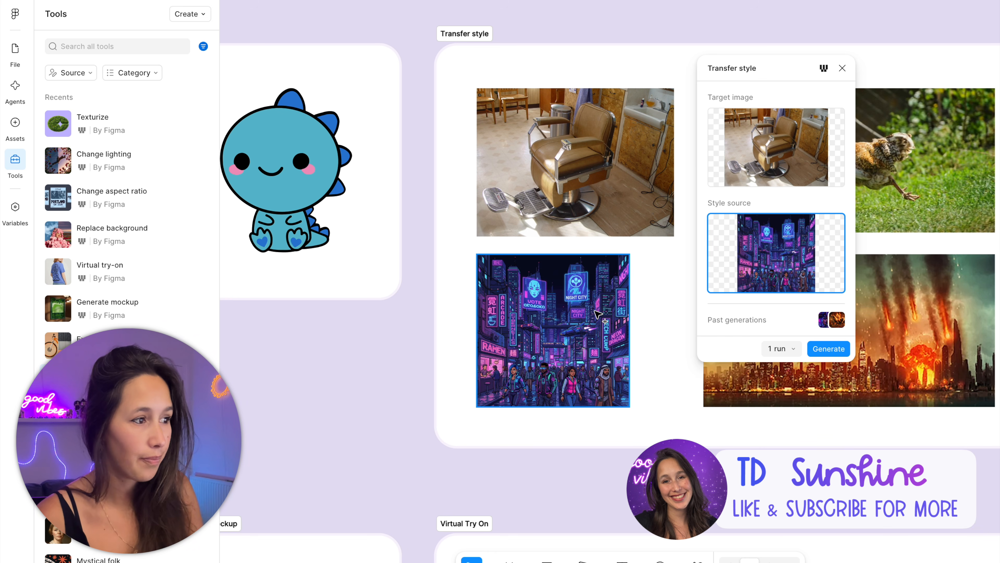
pyautogui.click(815, 349)
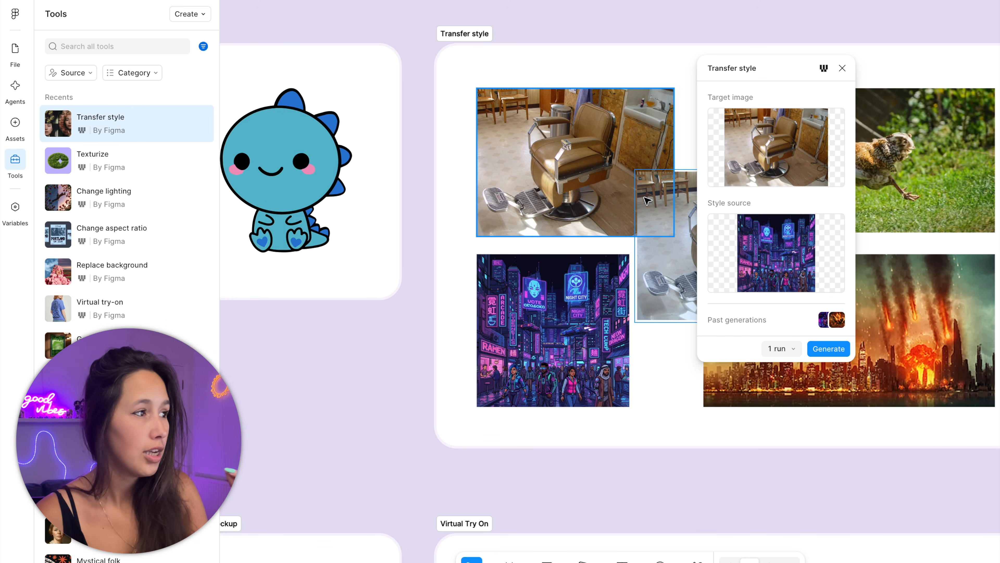
pyautogui.click(842, 67)
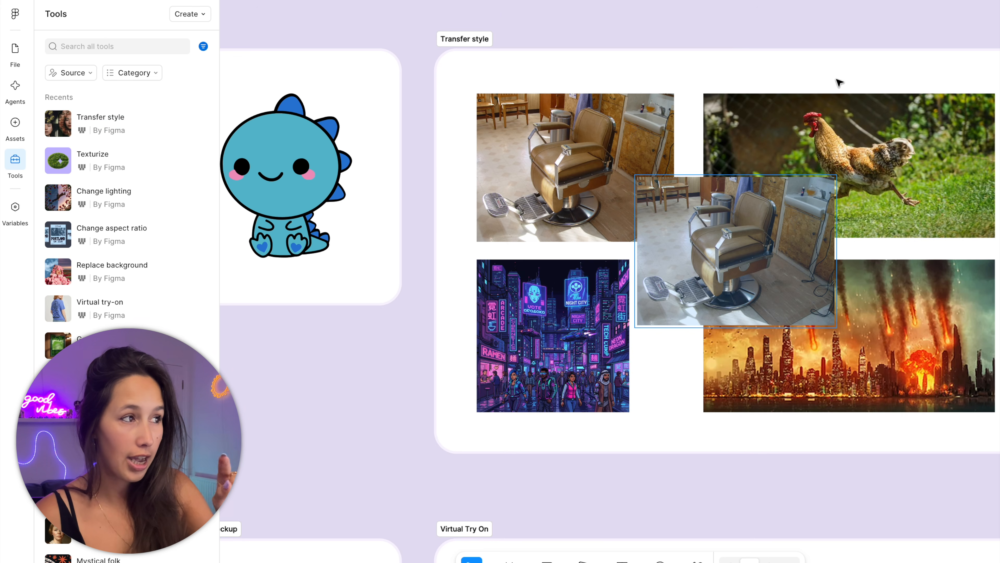
# Move the generated neon barber chair image upward, beside the Transfer style card.
pyautogui.scroll(4, 731, 268)
pyautogui.scroll(-4, 731, 268)
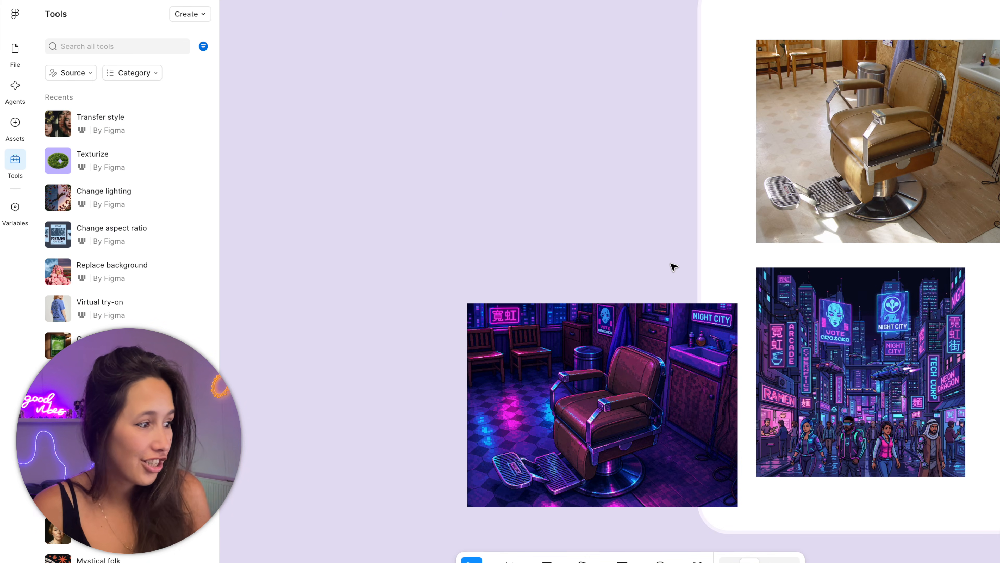
pyautogui.moveTo(653, 350); pyautogui.dragTo(648, 210)
# Compare the neon barber chair image closely with the pixel-art city style source and the original chair photo.
pyautogui.click(857, 413)
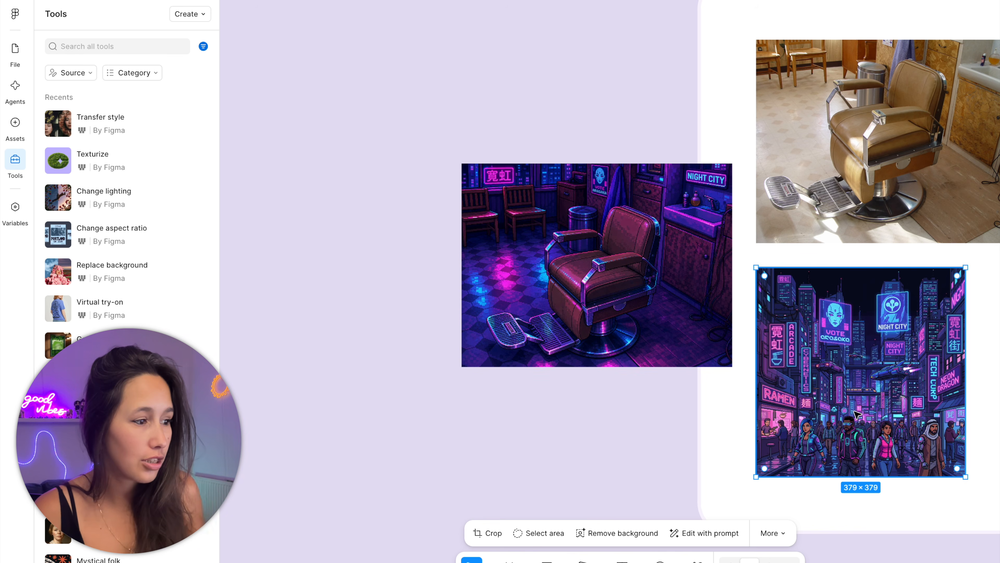
pyautogui.scroll(5, 887, 452)
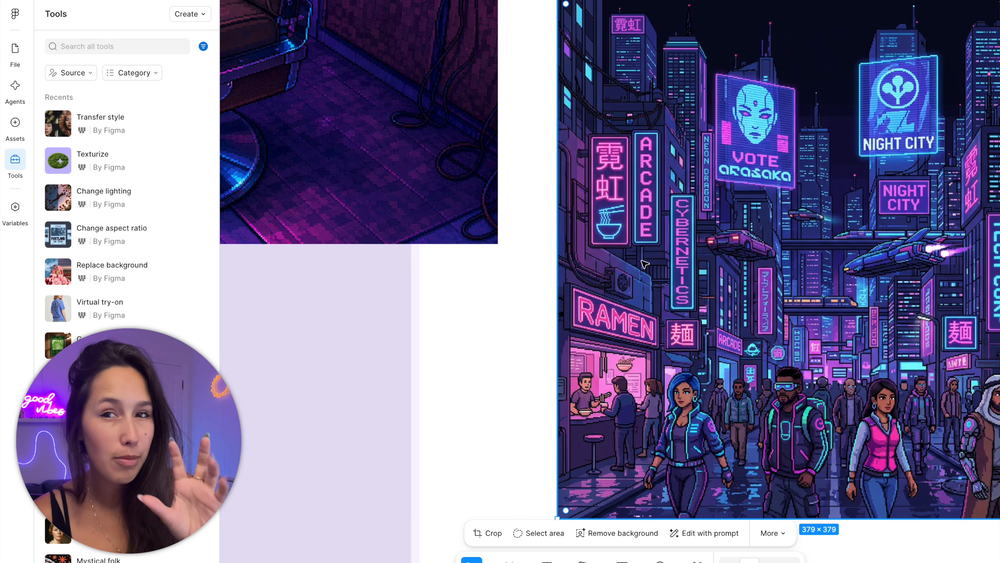
pyautogui.moveTo(645, 264); pyautogui.dragTo(658, 275)
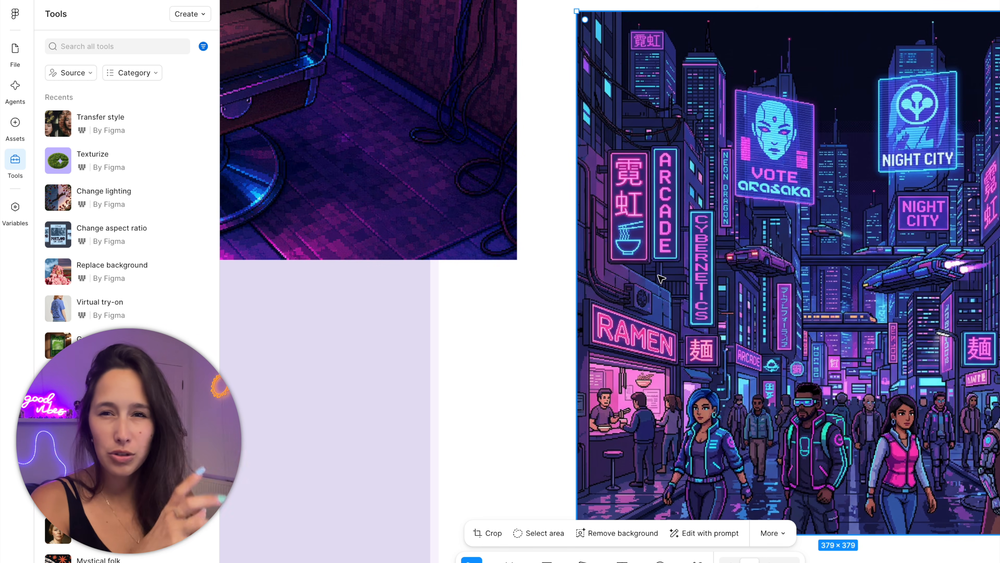
pyautogui.scroll(-5, 590, 196)
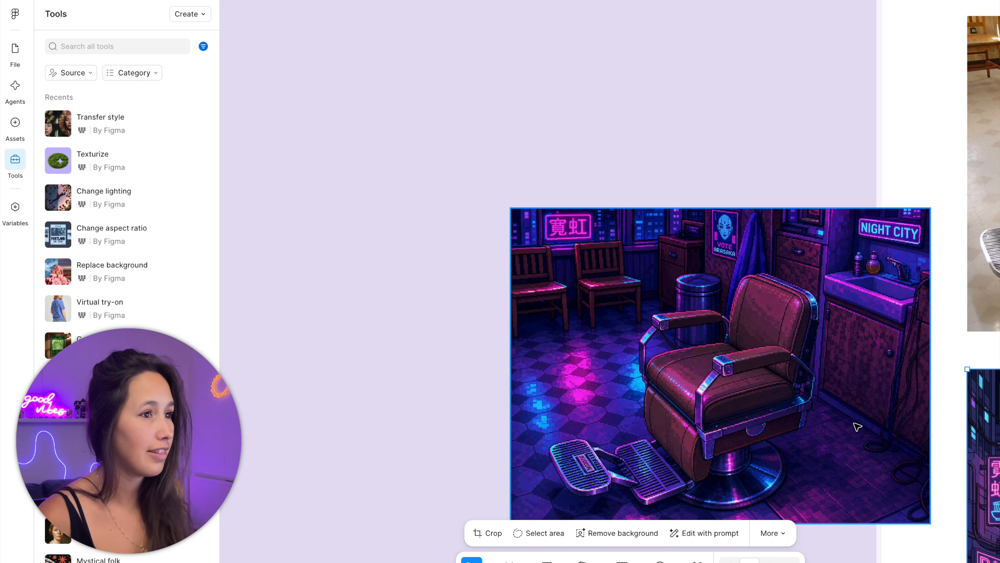
pyautogui.moveTo(854, 413); pyautogui.dragTo(732, 396)
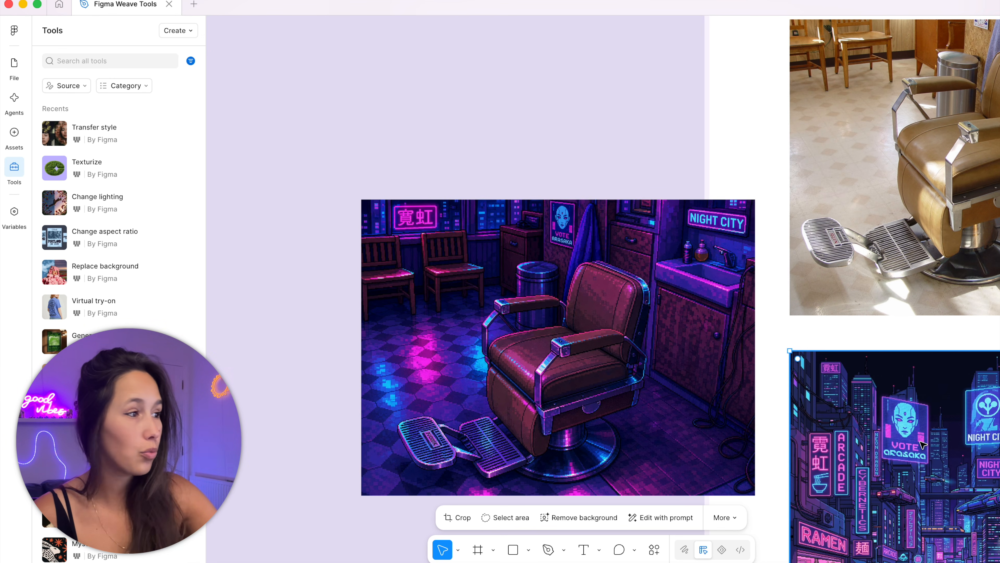
pyautogui.hscroll(5, 838, 496)
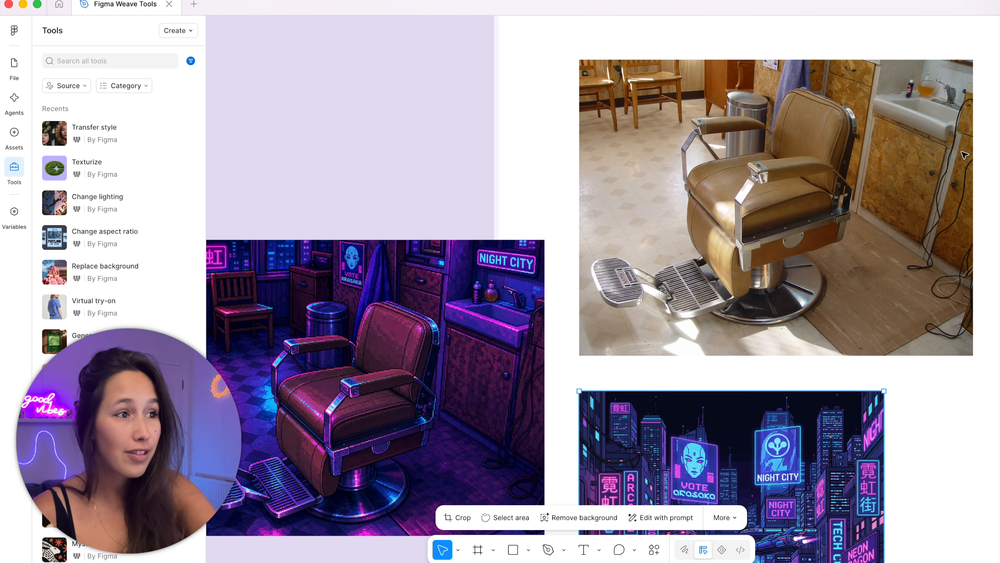
pyautogui.hscroll(-4, 712, 402)
pyautogui.scroll(-3, 712, 402)
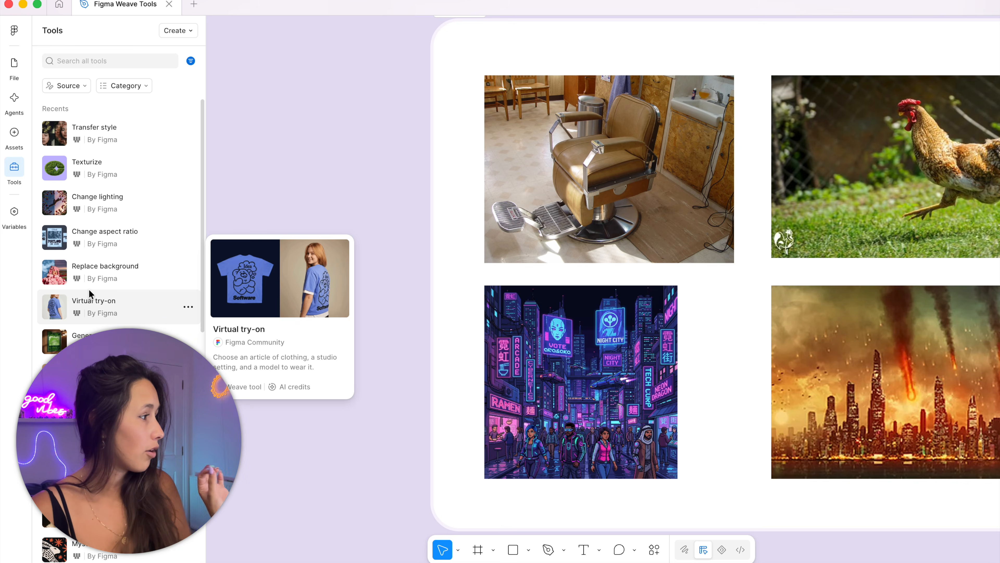
# Reopen the Transfer style tool, expand its past generations and choose the fiery image.
pyautogui.click(118, 133)
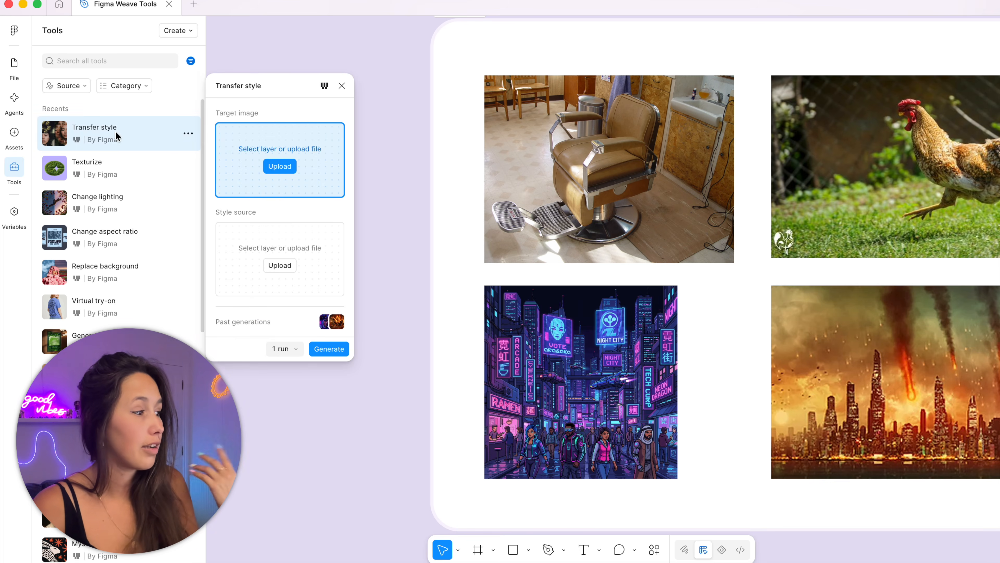
pyautogui.click(270, 324)
pyautogui.moveTo(274, 356)
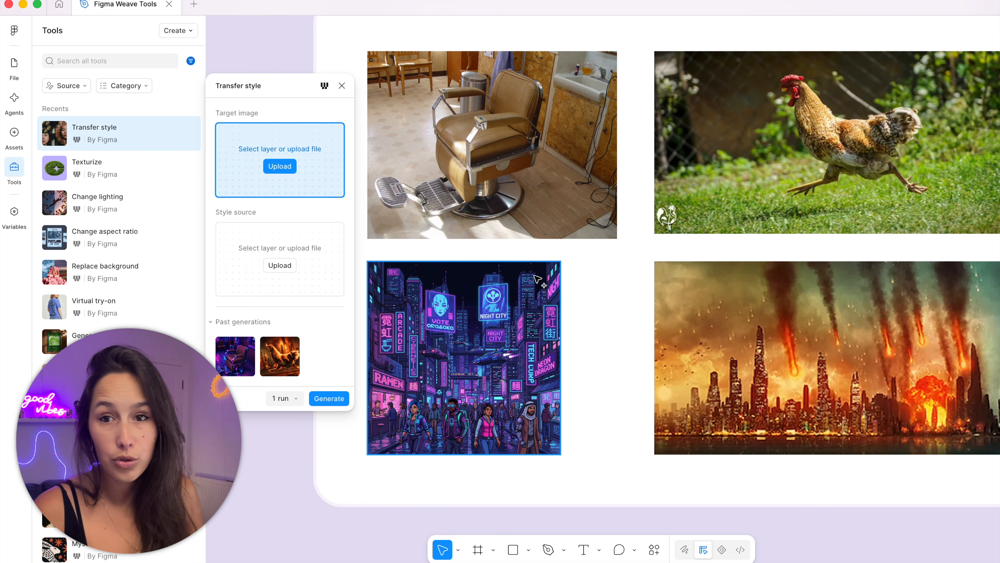
pyautogui.hscroll(-9, 991, 269)
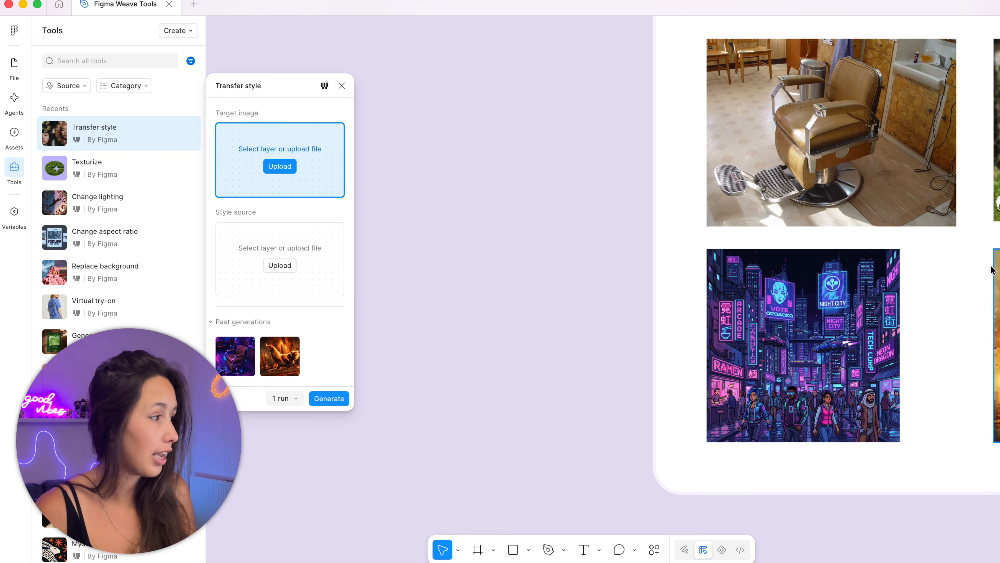
pyautogui.click(301, 358)
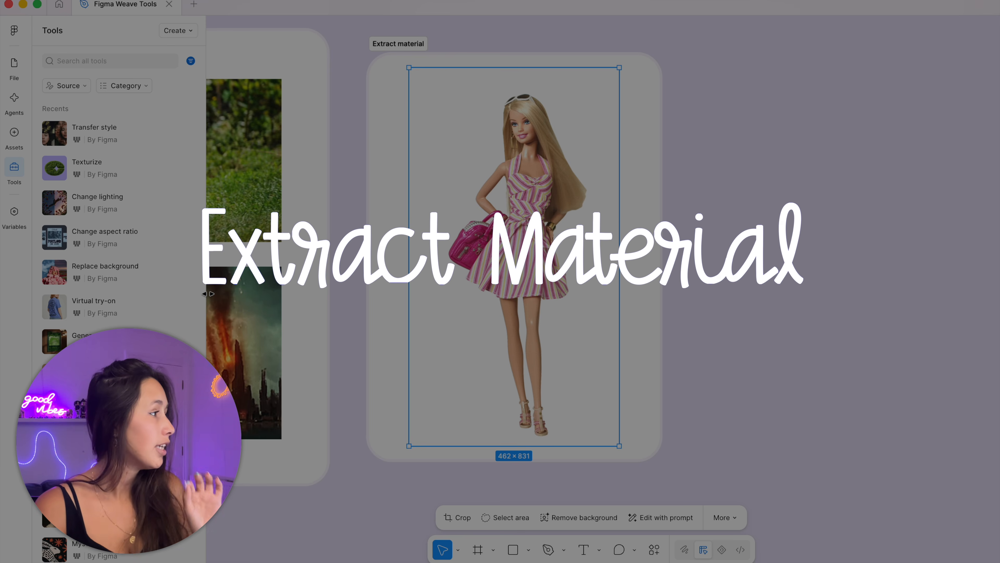
# Open the Extract material tool with the doll image as input and place its past generation on the canvas.
pyautogui.click(118, 371)
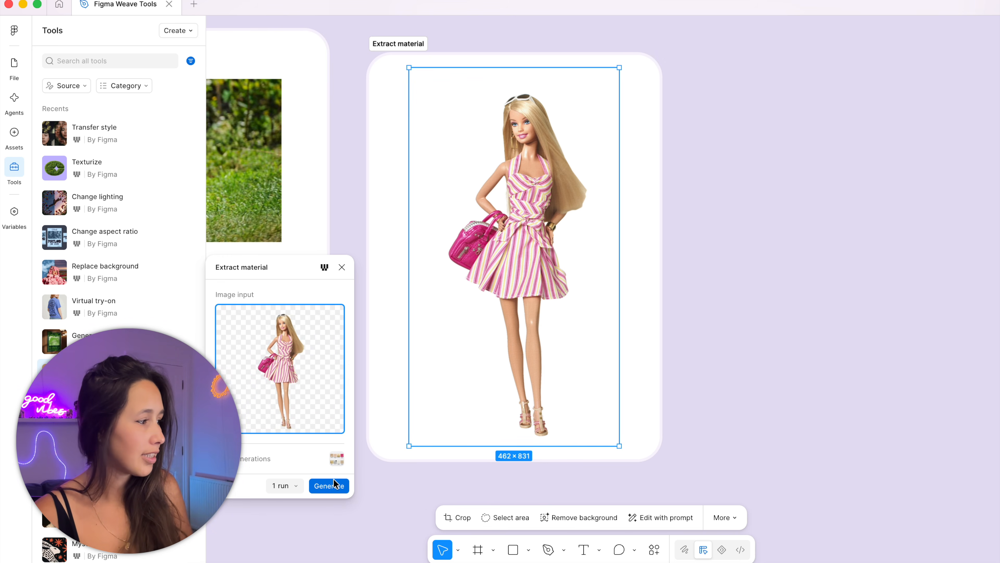
pyautogui.click(248, 457)
pyautogui.click(248, 471)
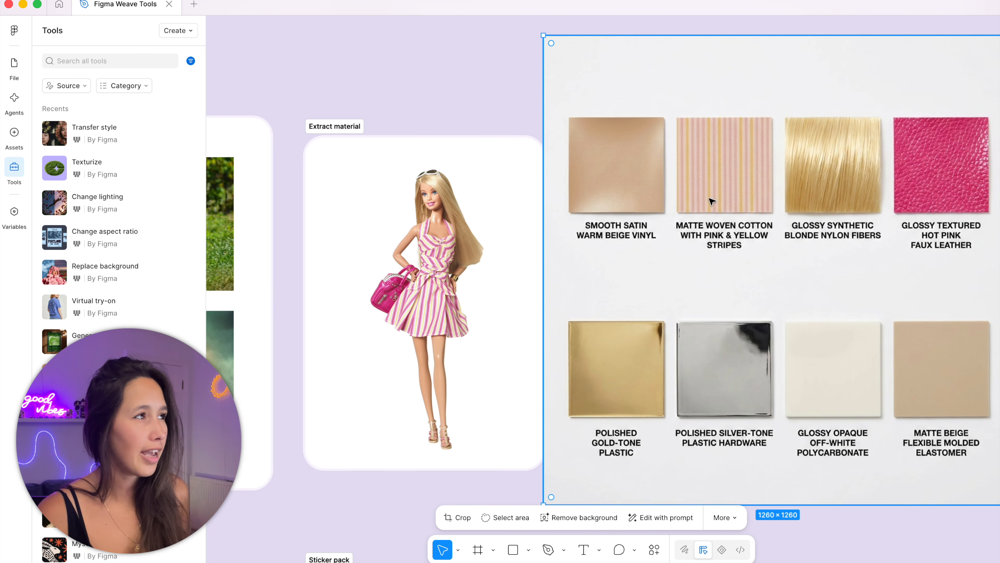
# Scale the material swatch sheet to about 912 × 912 and position it beside the Extract material card.
pyautogui.moveTo(543, 37); pyautogui.dragTo(673, 228)
pyautogui.moveTo(812, 290); pyautogui.dragTo(696, 253)
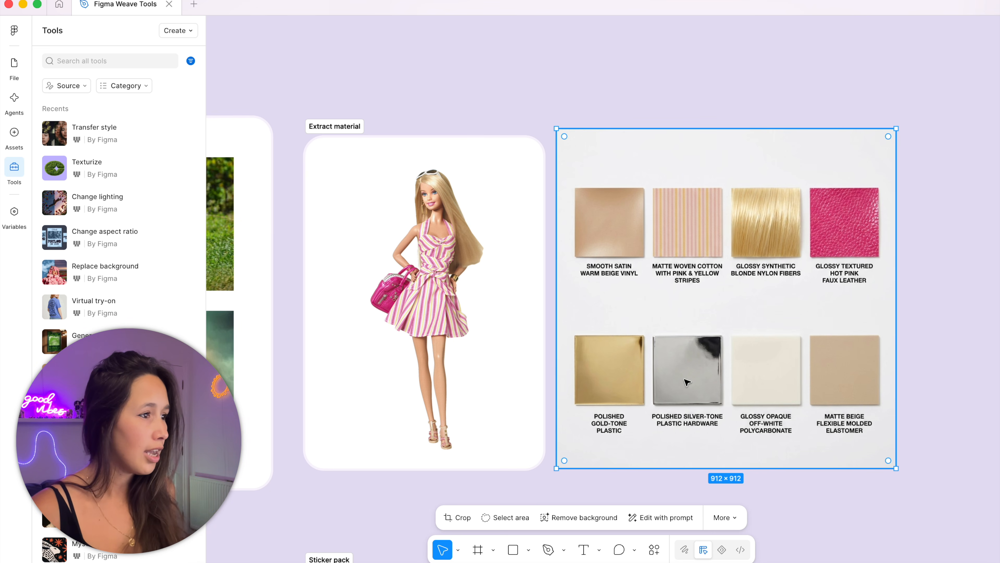
pyautogui.scroll(5, 687, 382)
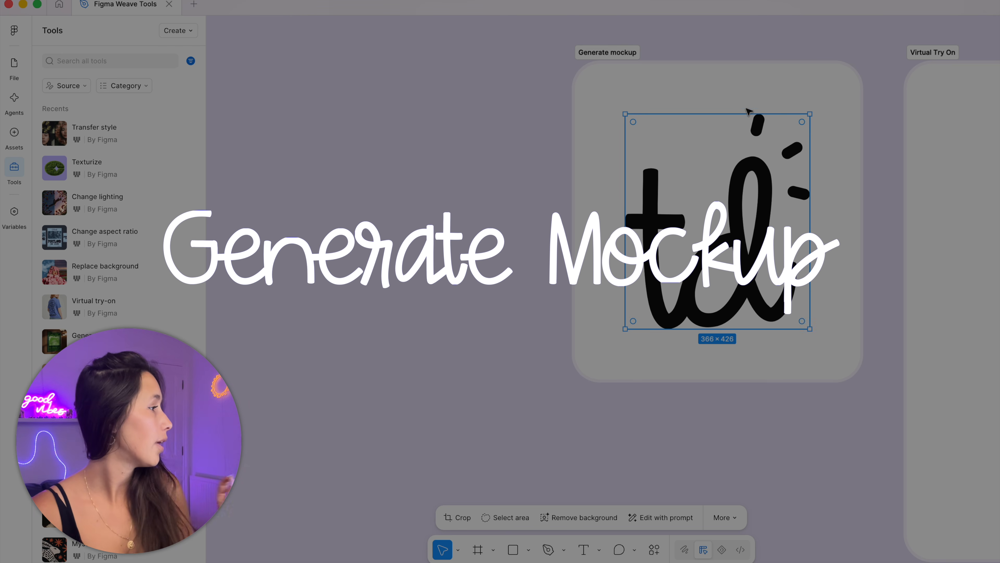
# Generate a T-Shirt mockup of the td logo with the Generate mockup tool, using Auto aspect ratio and 1 run.
pyautogui.moveTo(149, 322)
pyautogui.click(150, 340)
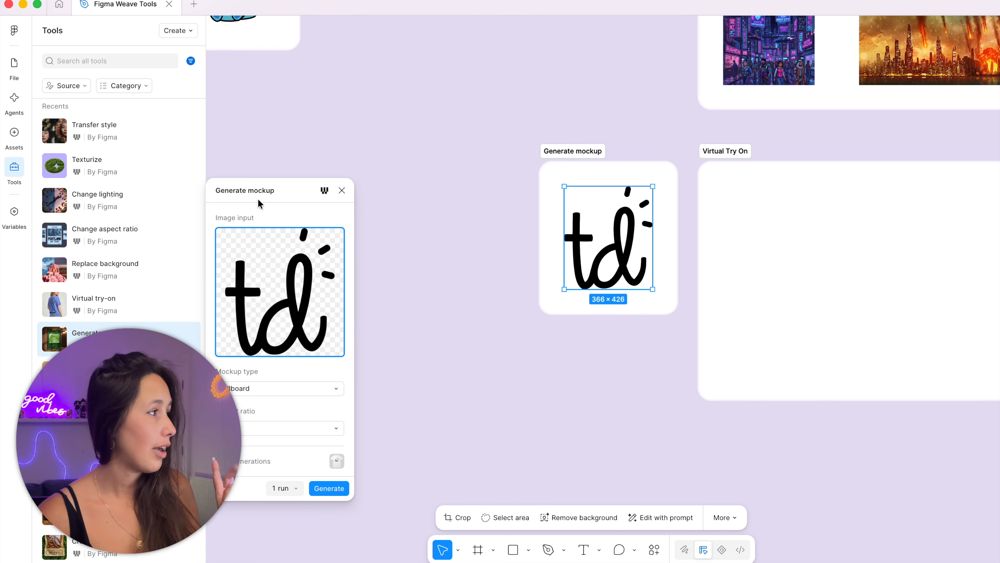
pyautogui.moveTo(263, 192); pyautogui.dragTo(393, 125)
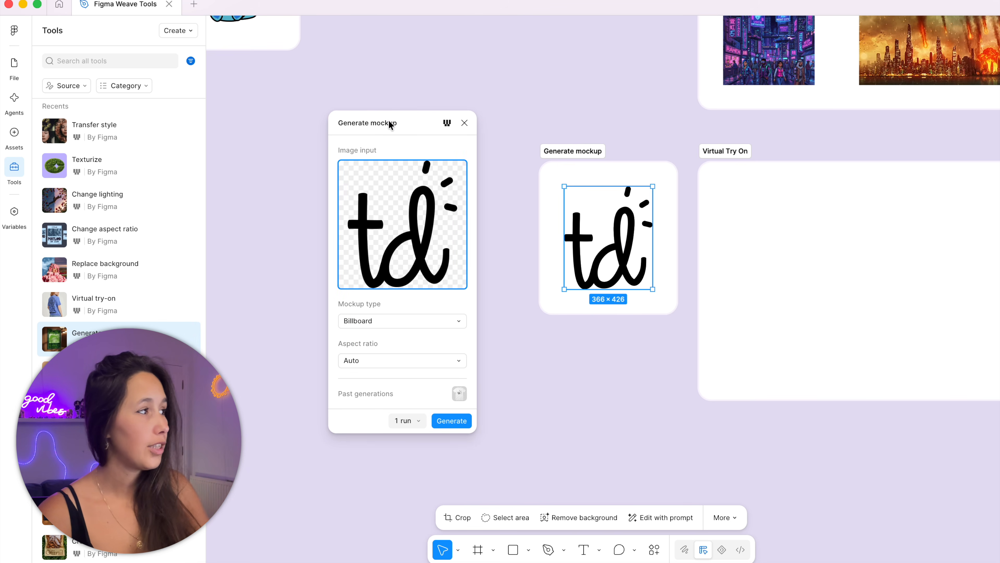
pyautogui.click(394, 322)
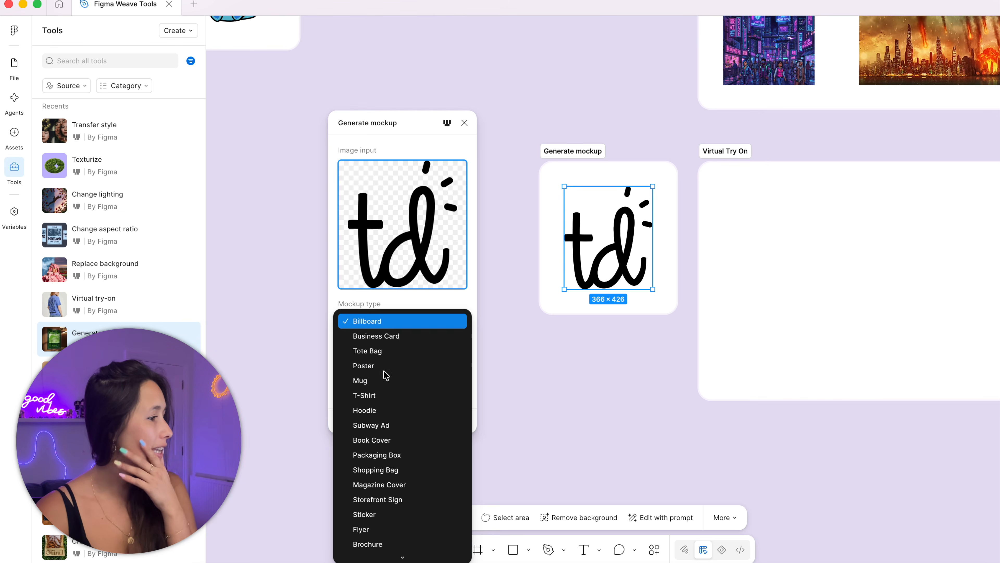
pyautogui.click(384, 395)
pyautogui.click(403, 361)
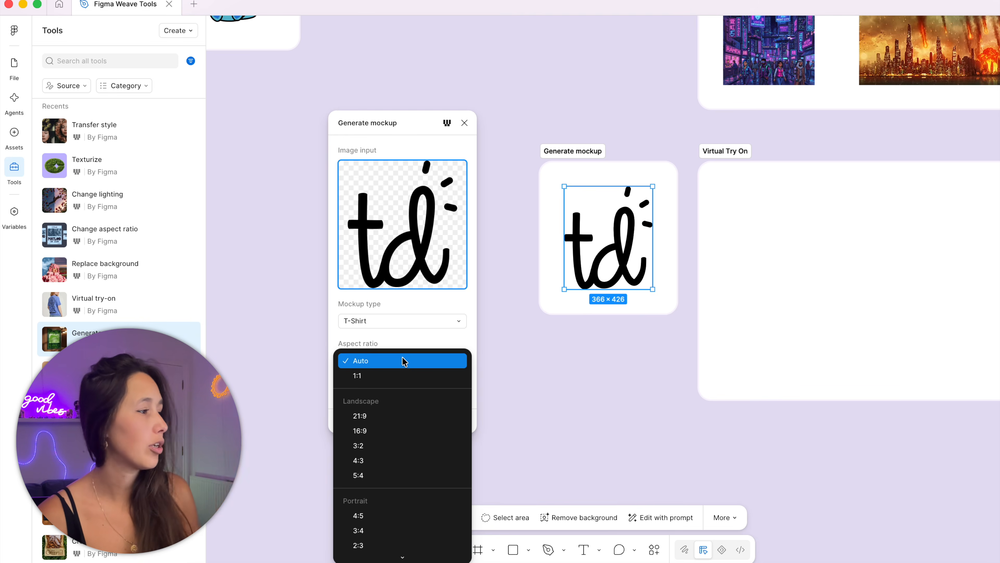
pyautogui.click(403, 361)
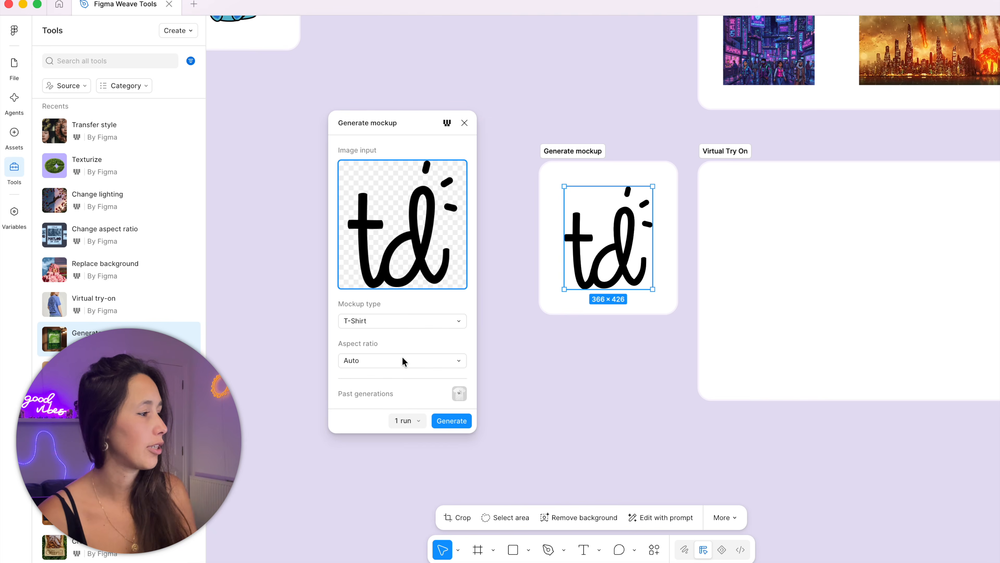
pyautogui.click(451, 420)
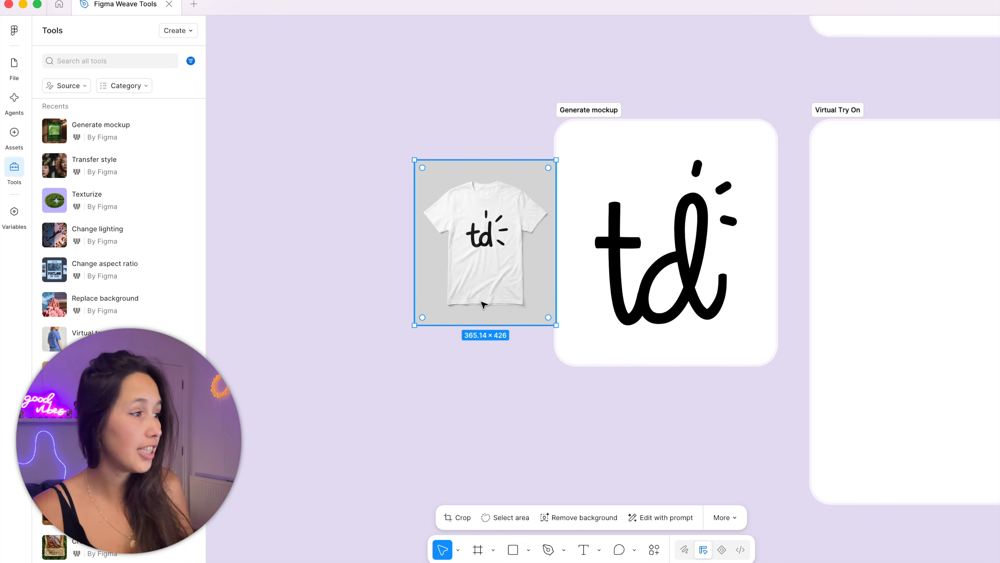
# Open the Virtual try-on tool and use the td T-shirt mockup as the product input.
pyautogui.scroll(5, 484, 304)
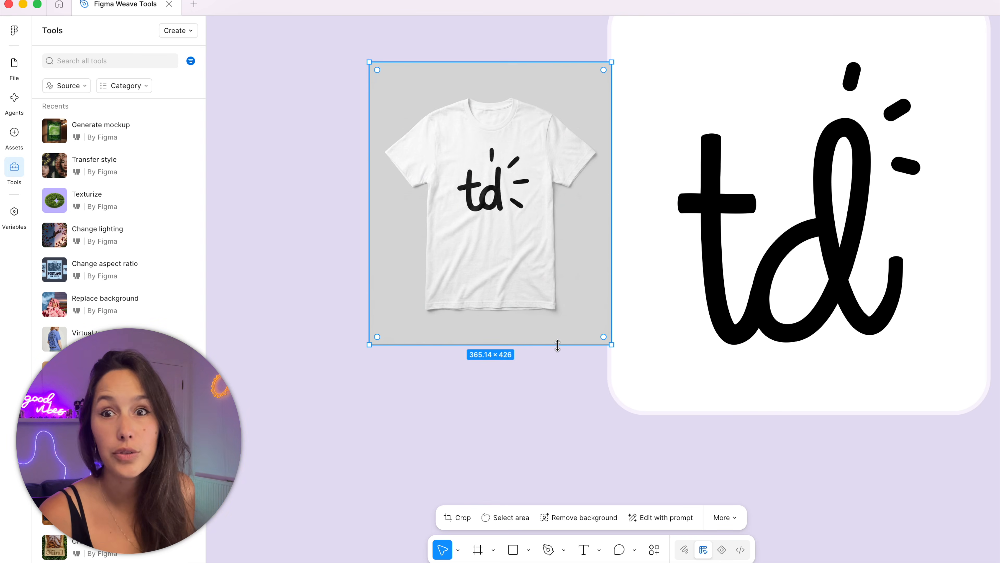
pyautogui.scroll(-5, 556, 348)
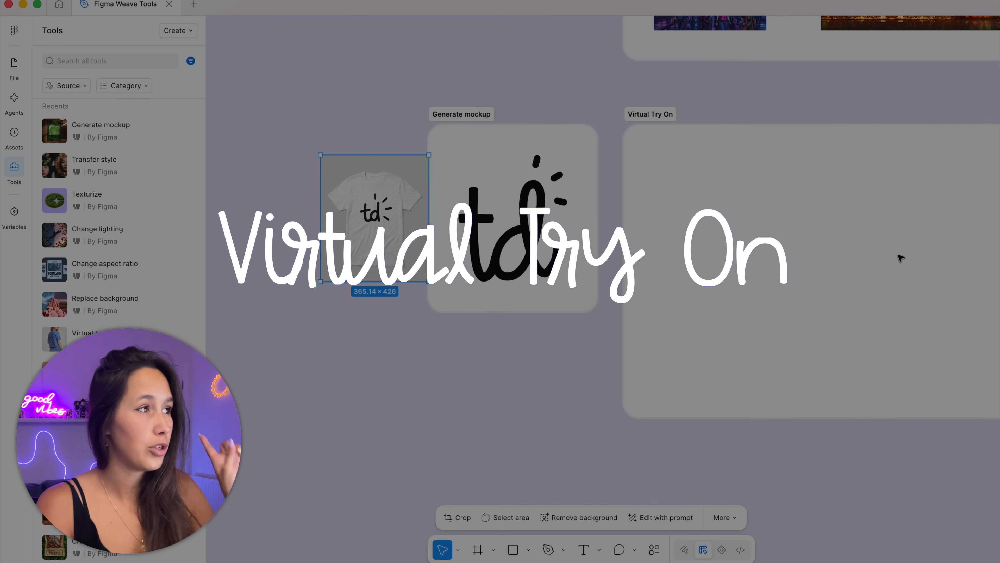
pyautogui.click(900, 257)
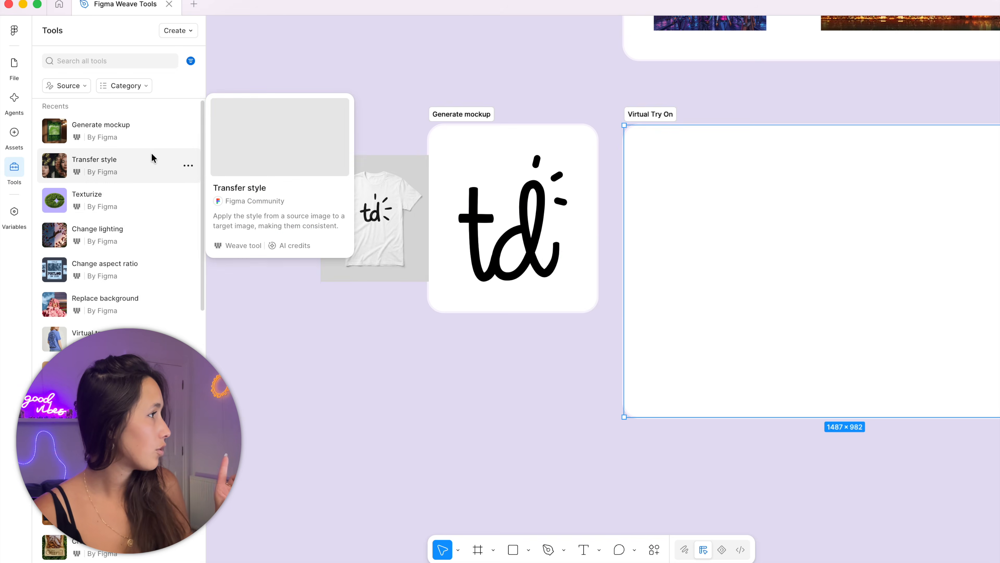
pyautogui.click(91, 338)
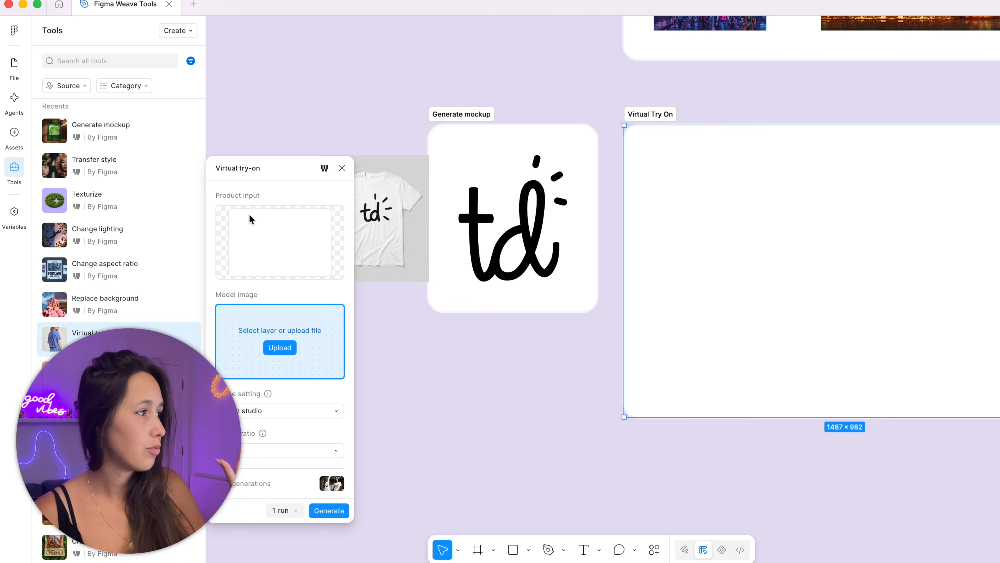
pyautogui.click(280, 242)
pyautogui.click(280, 242)
pyautogui.click(390, 216)
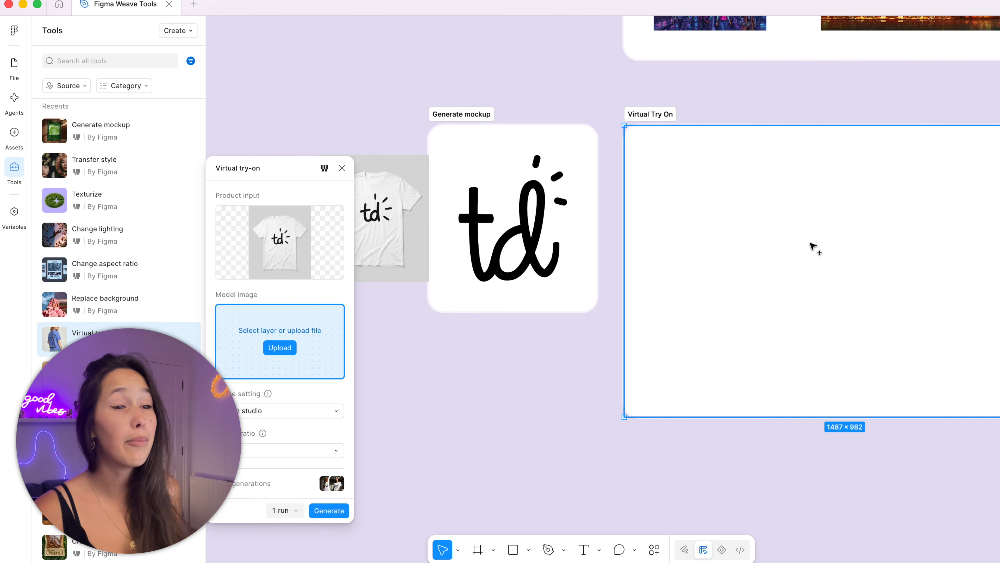
# Use the Golden Hour Glow poster as the try-on's model image and set the scene setting to Surreal / art.
pyautogui.scroll(-3, 811, 248)
pyautogui.moveTo(811, 248); pyautogui.dragTo(620, 275)
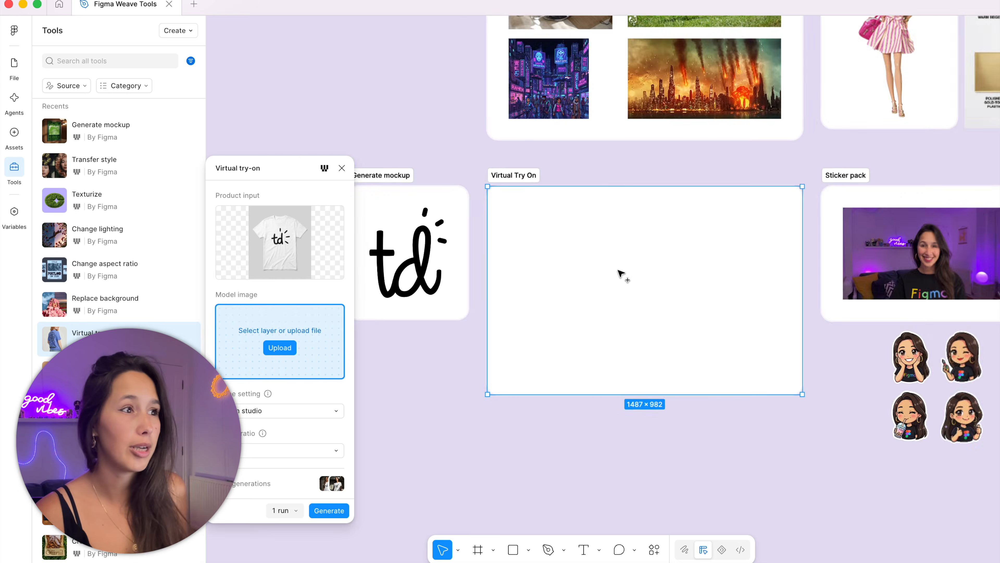
pyautogui.moveTo(748, 314); pyautogui.dragTo(811, 408)
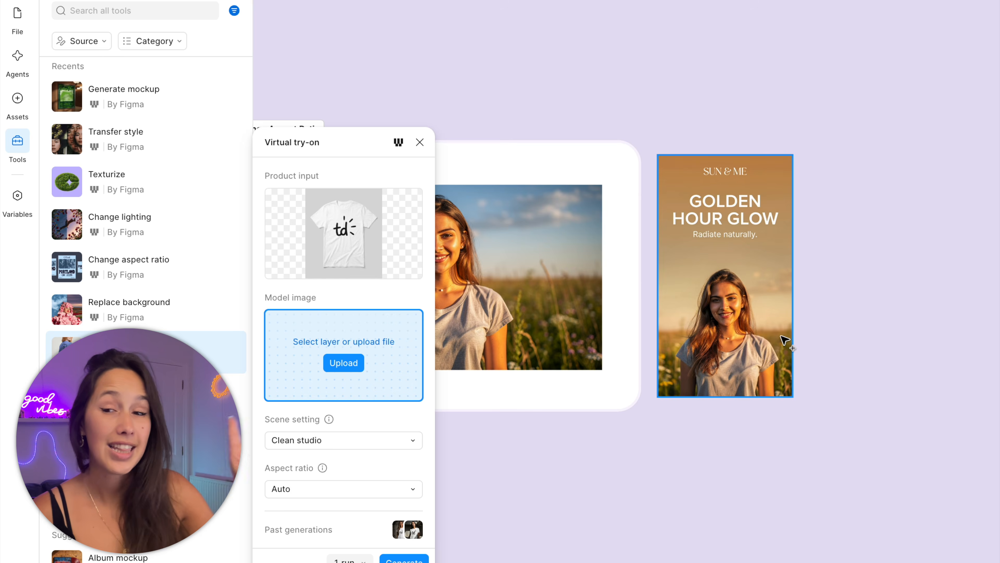
pyautogui.click(785, 340)
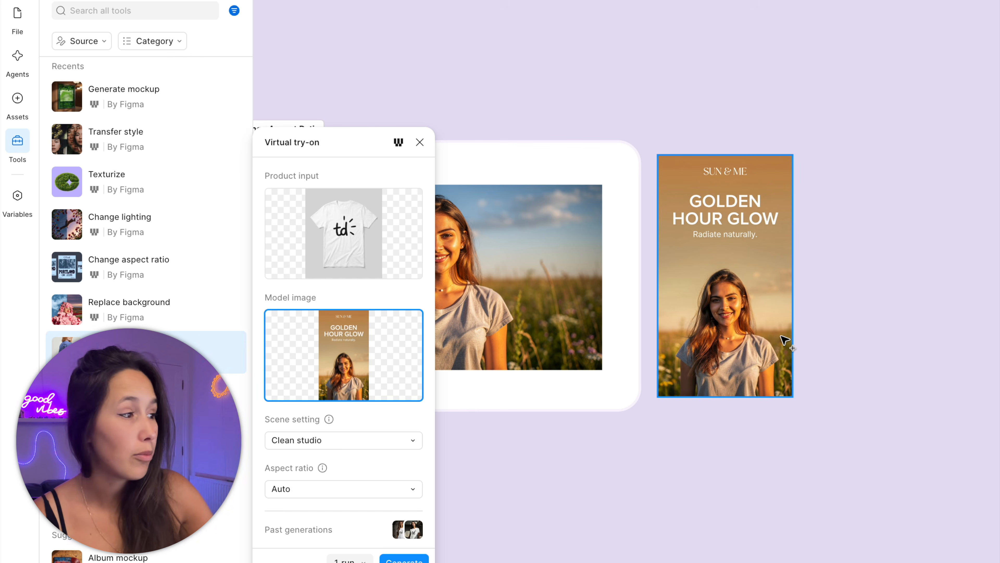
pyautogui.click(349, 447)
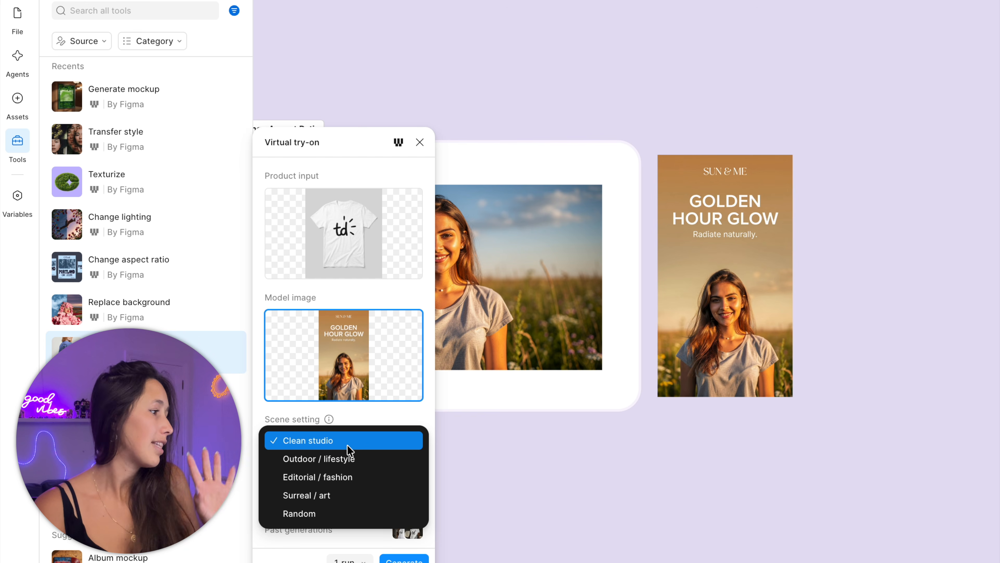
pyautogui.click(347, 499)
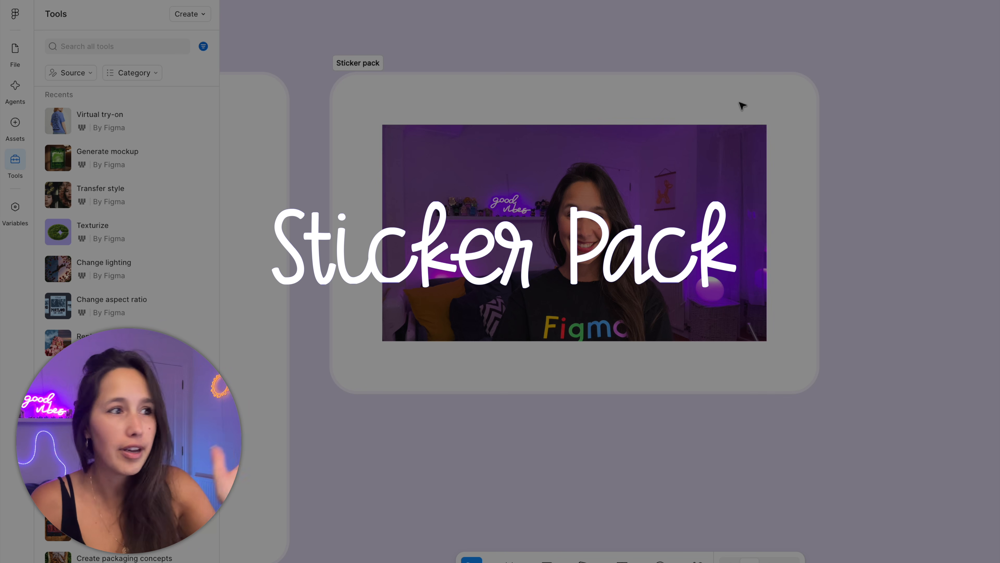
# Generate stickers from the portrait photo with the Sticker pack tool, using Kawaii style, Glitter finish and 1 run.
pyautogui.click(710, 148)
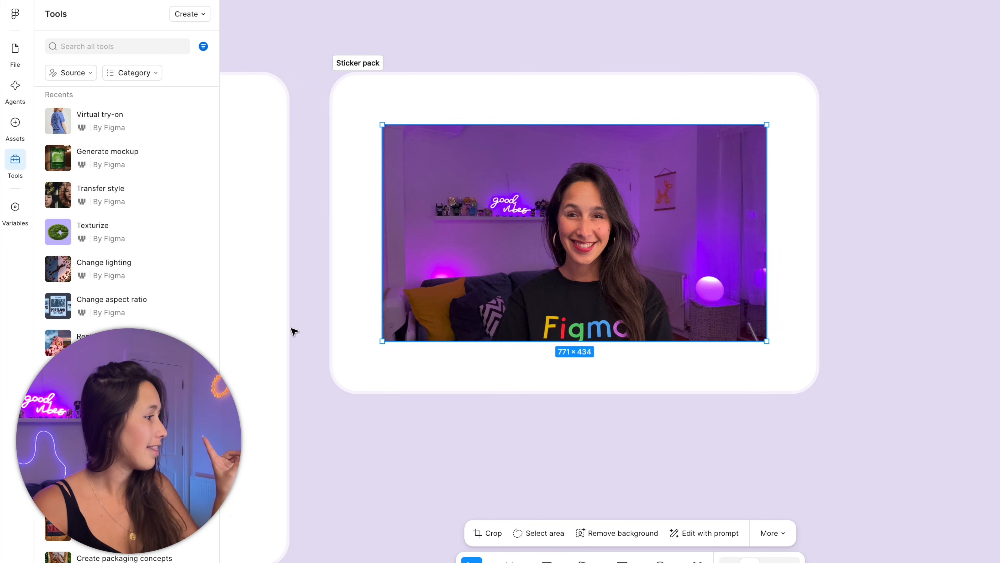
pyautogui.click(130, 453)
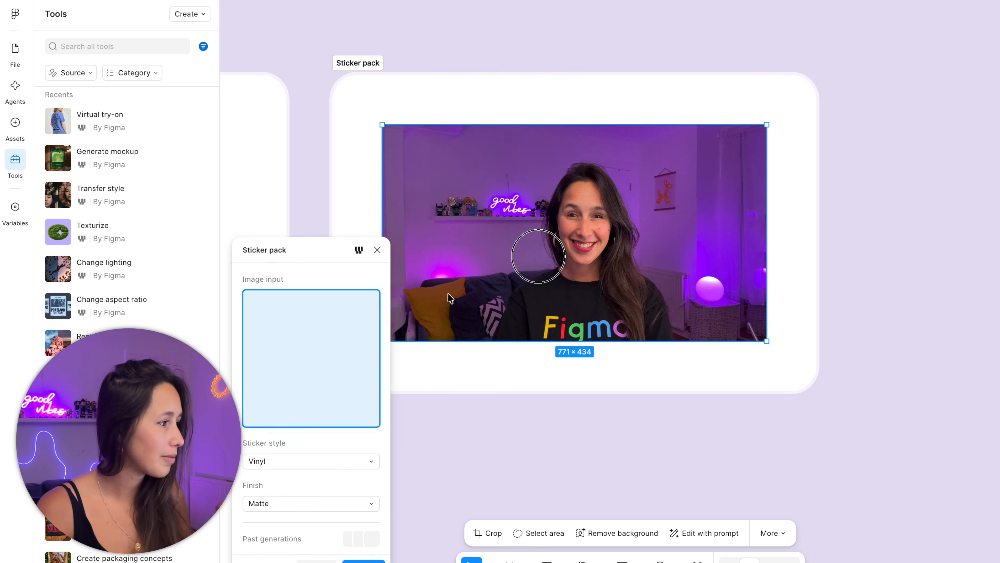
pyautogui.click(843, 287)
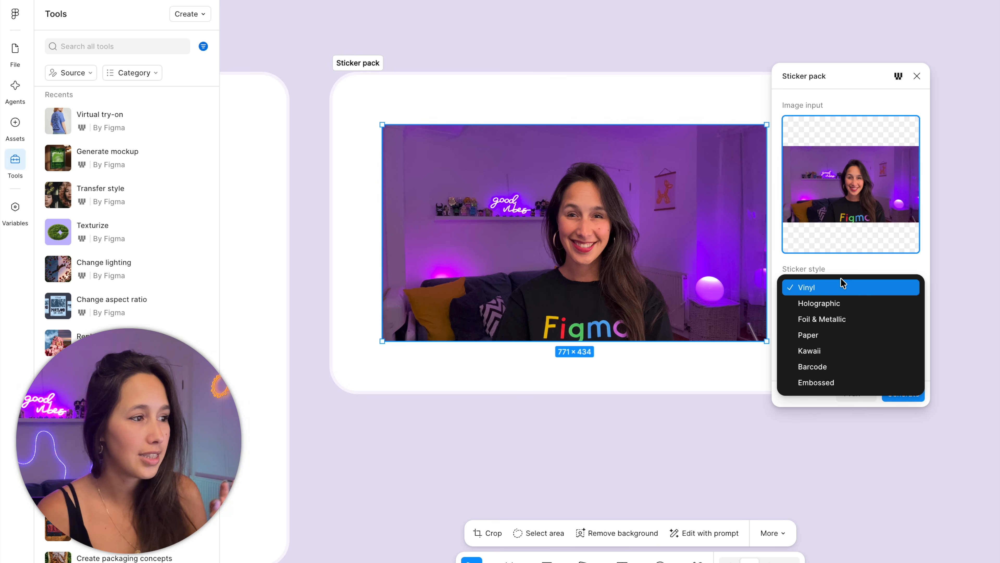
pyautogui.click(845, 351)
pyautogui.click(856, 335)
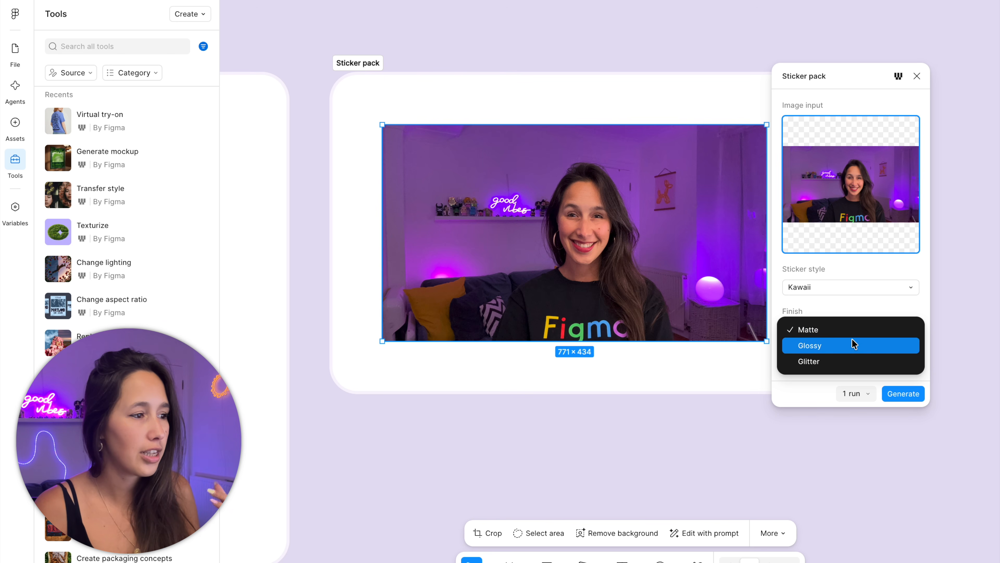
pyautogui.click(849, 360)
pyautogui.click(902, 395)
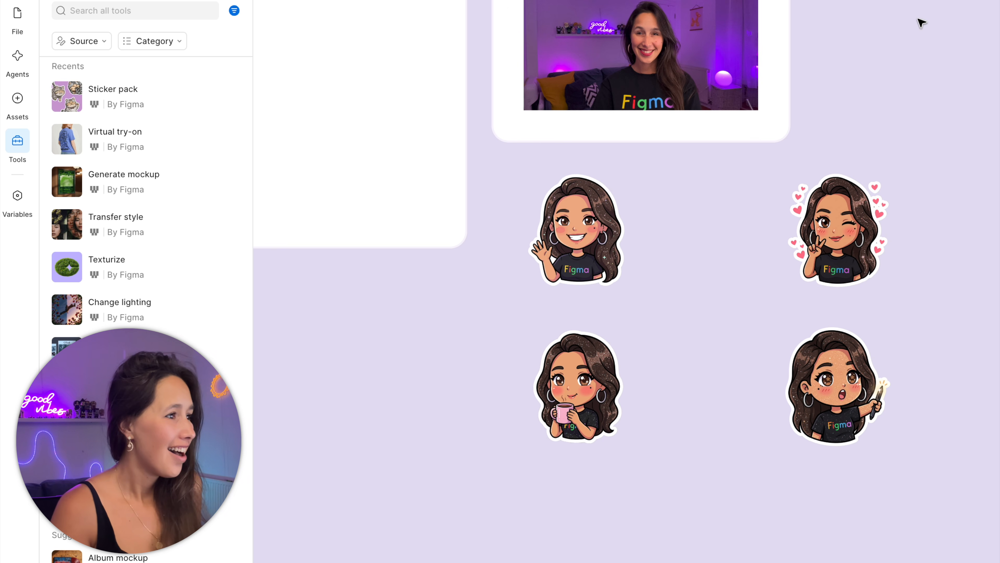
# Move the heart sticker and the one below it closer to the other two stickers, and inspect them up close.
pyautogui.click(900, 206)
pyautogui.keyDown('shift'); pyautogui.click(841, 406); pyautogui.keyUp('shift')
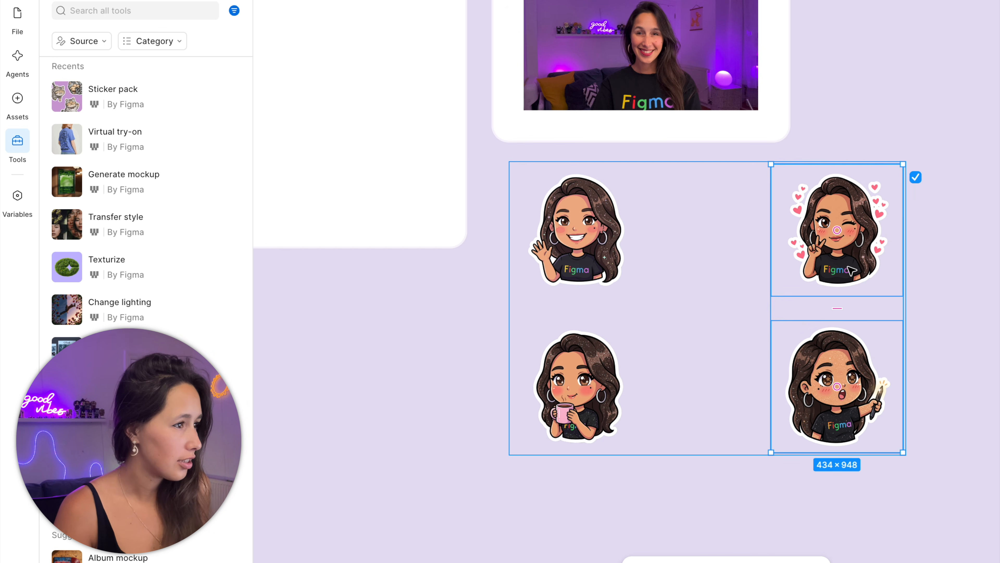
pyautogui.moveTo(810, 266); pyautogui.dragTo(663, 264)
pyautogui.scroll(10, 683, 233)
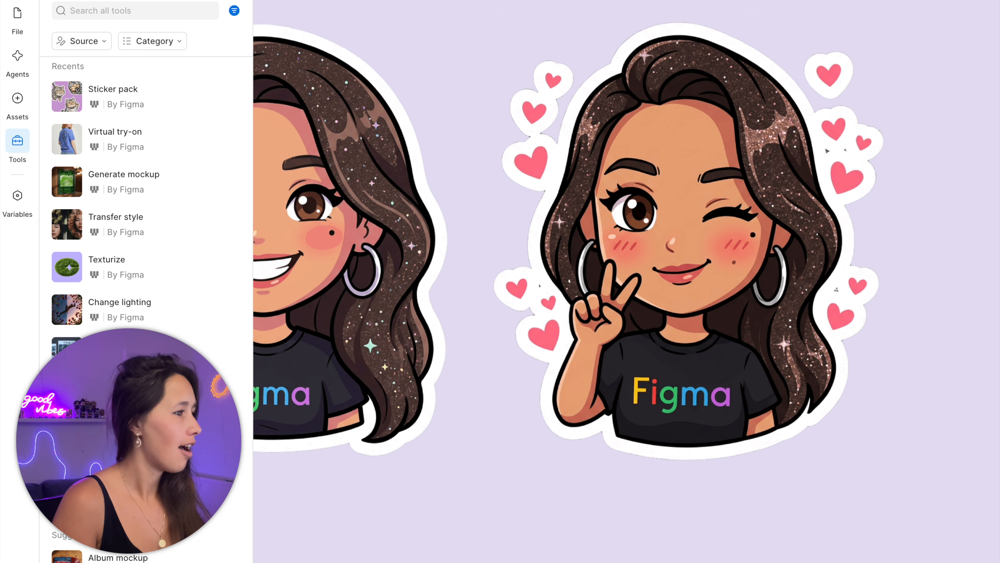
pyautogui.hscroll(-10, 709, 221)
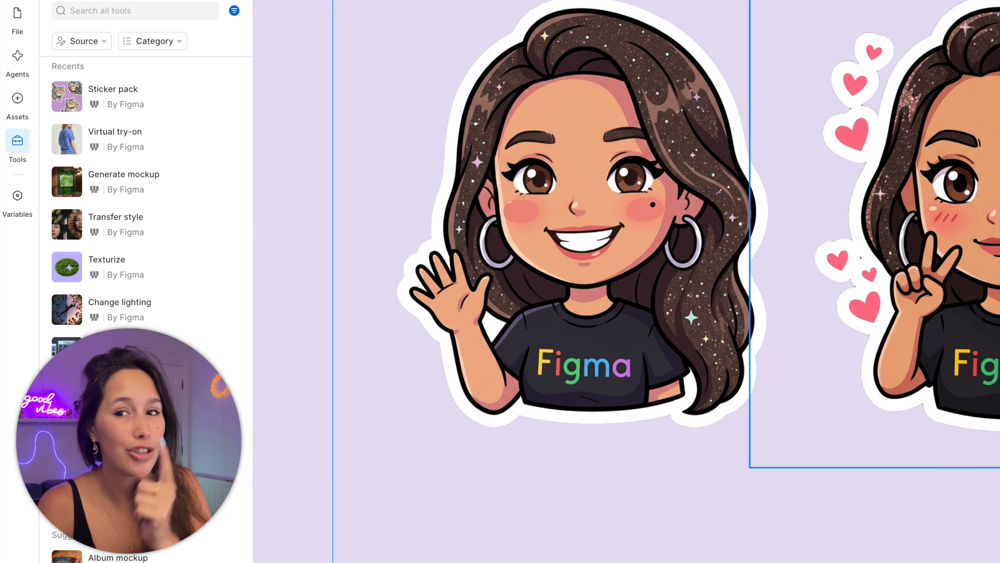
pyautogui.scroll(-15, 666, 281)
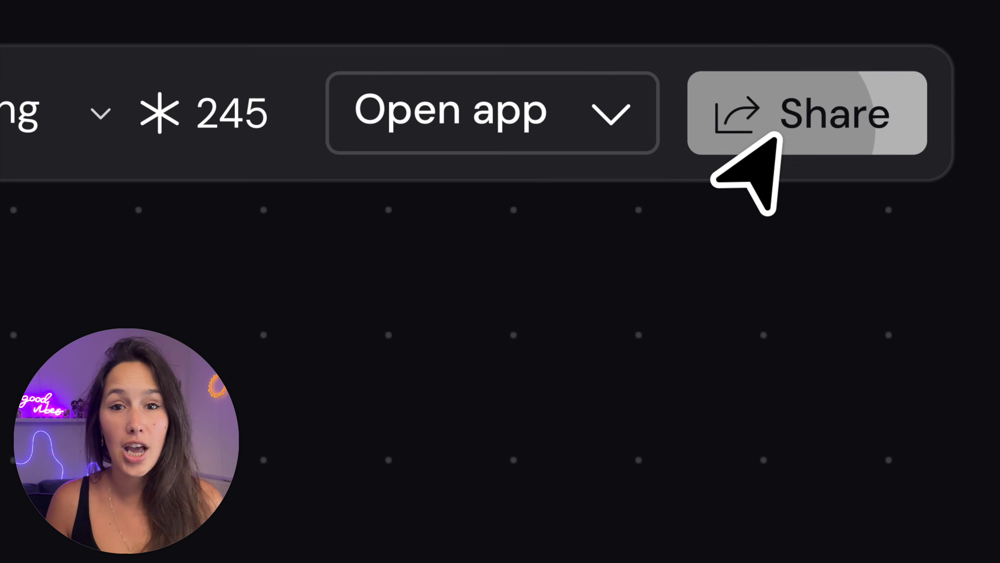
# In Figma Weave, start publishing the workflow to Figma Community from its sharing options and enter the title Virtual Try-On.
pyautogui.click(964, 20)
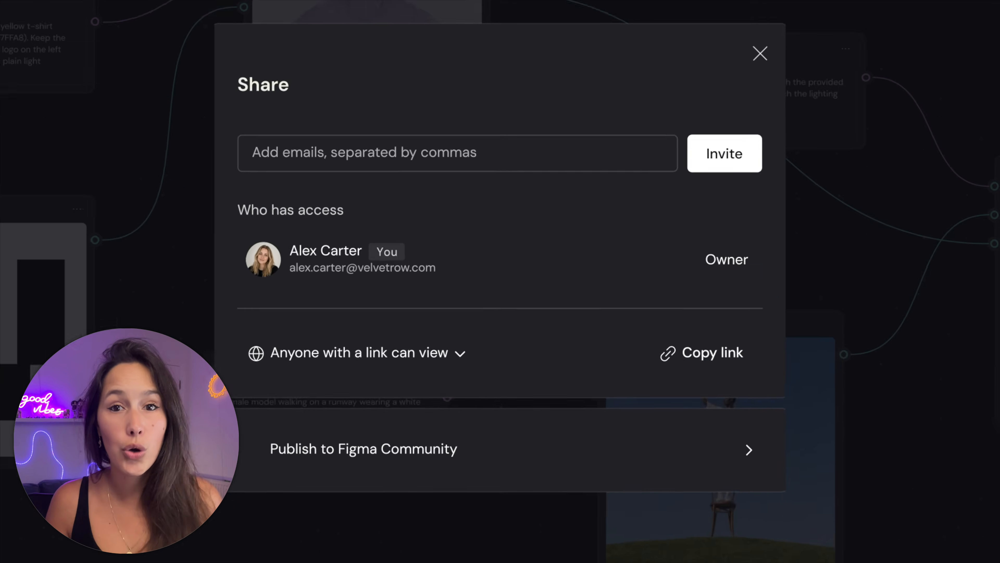
pyautogui.click(498, 449)
pyautogui.click(427, 132)
pyautogui.write('Virtual')
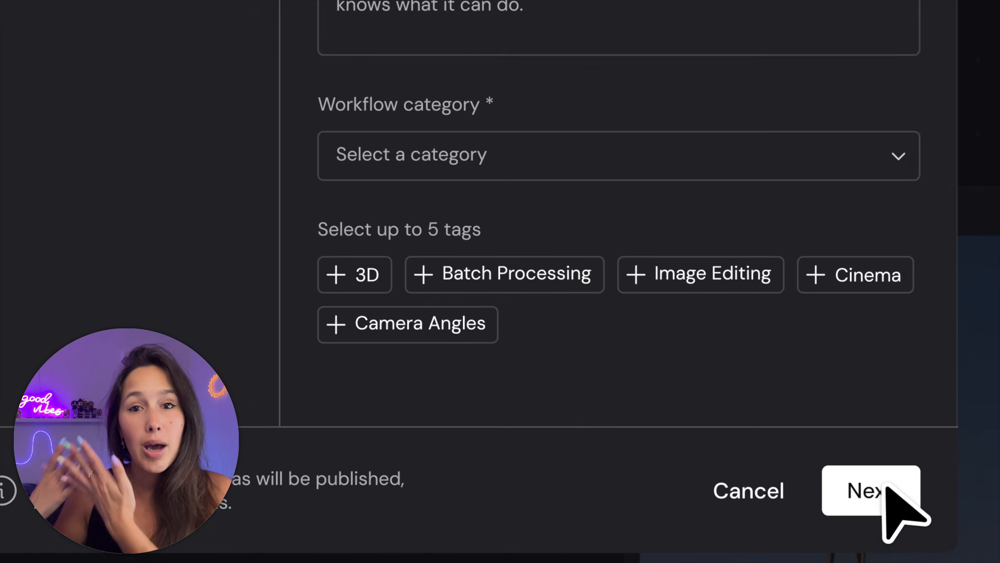
# Continue past the workflow details, agree to the Community Terms of Service and publish the workflow.
pyautogui.click(886, 487)
pyautogui.moveTo(851, 361); pyautogui.dragTo(591, 267)
pyautogui.click(900, 497)
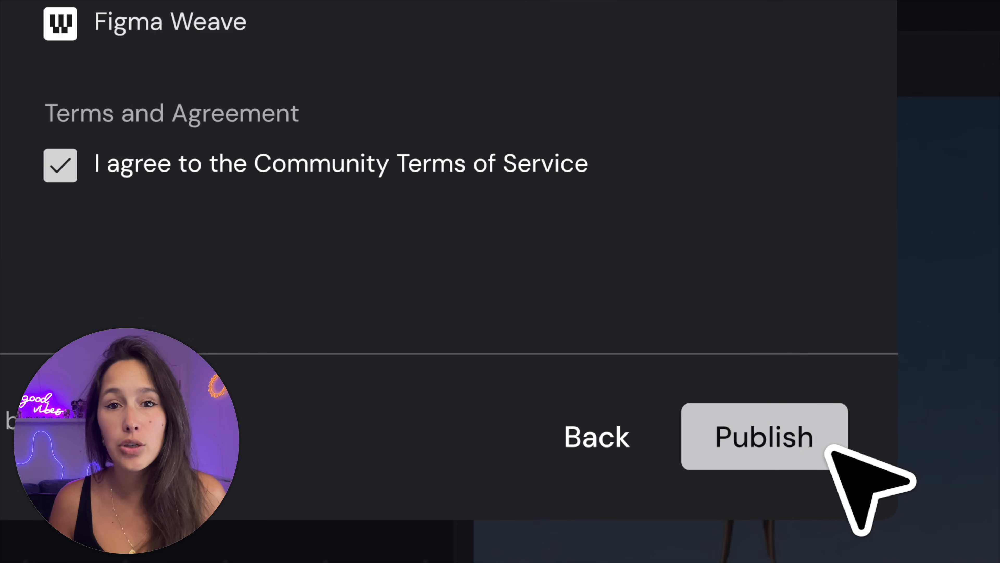
pyautogui.click(831, 452)
pyautogui.click(741, 433)
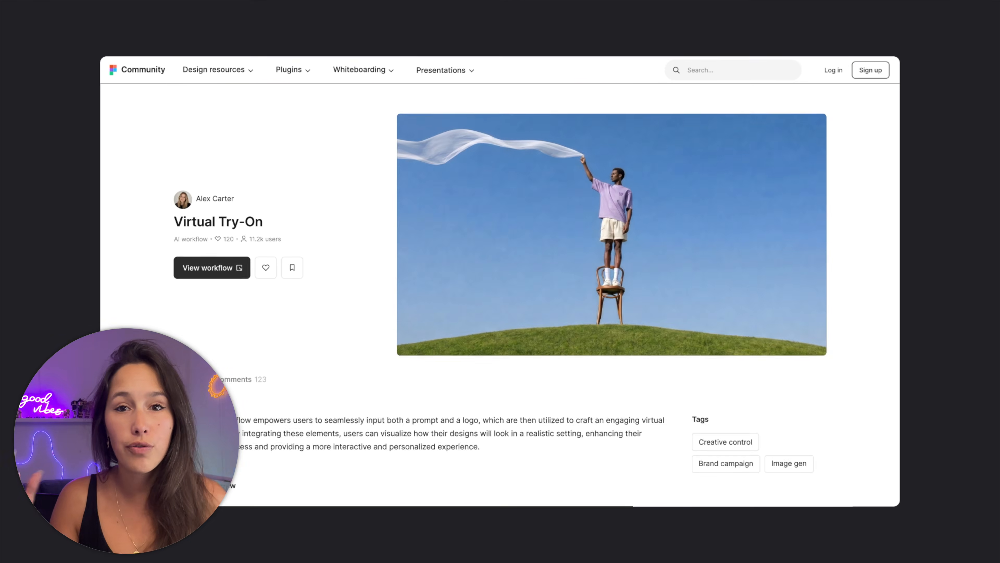
pyautogui.scroll(-10, 500, 295)
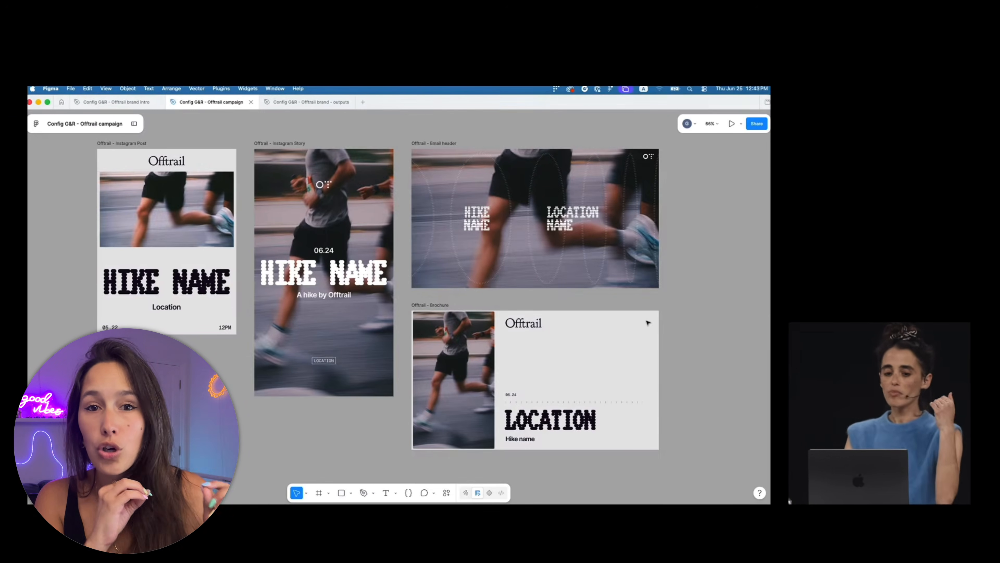
# Copy the four Offtrail campaign frames from Figma into the Demo Weave Config 2026 flow and arrange them in a grid.
pyautogui.moveTo(666, 136); pyautogui.dragTo(91, 460)
pyautogui.press('super+Tab')
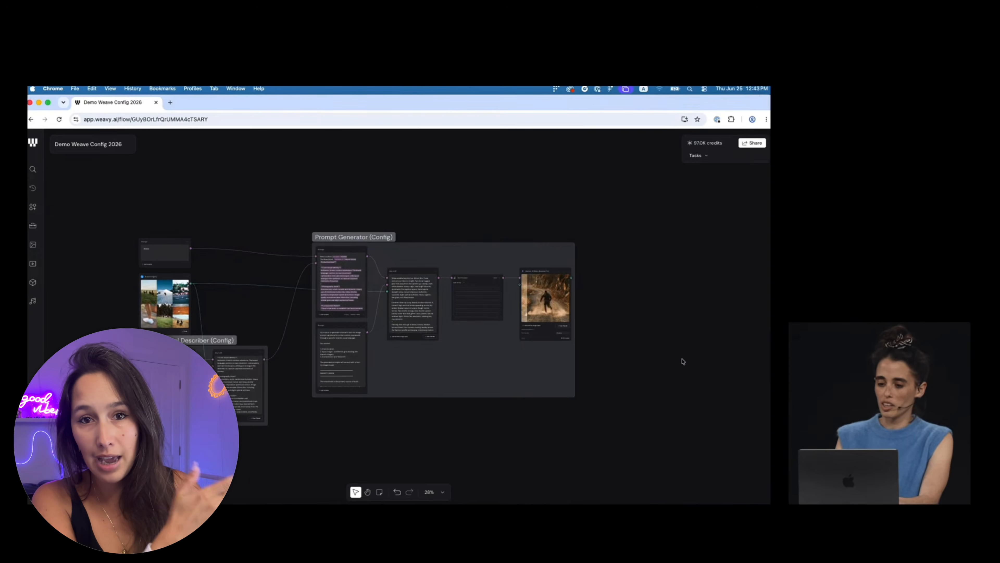
pyautogui.hscroll(10, 683, 362)
pyautogui.scroll(5, 515, 293)
pyautogui.hscroll(-2, 471, 299)
pyautogui.press('super+v')
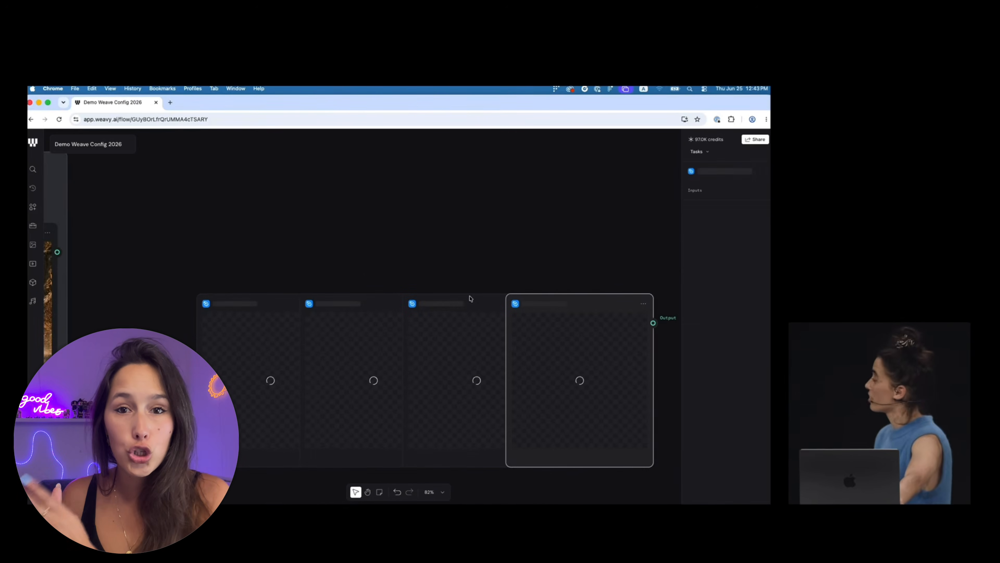
pyautogui.moveTo(282, 304); pyautogui.dragTo(488, 174)
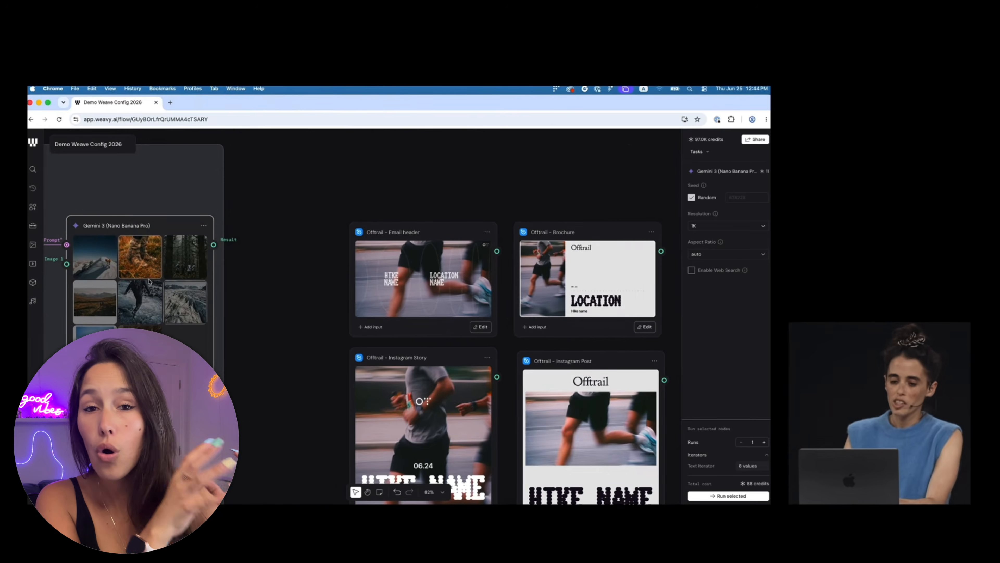
# Connect the Gemini 3 (Nano Banana Pro) result to the image in the Offtrail - Email header node.
pyautogui.moveTo(214, 244); pyautogui.dragTo(268, 288)
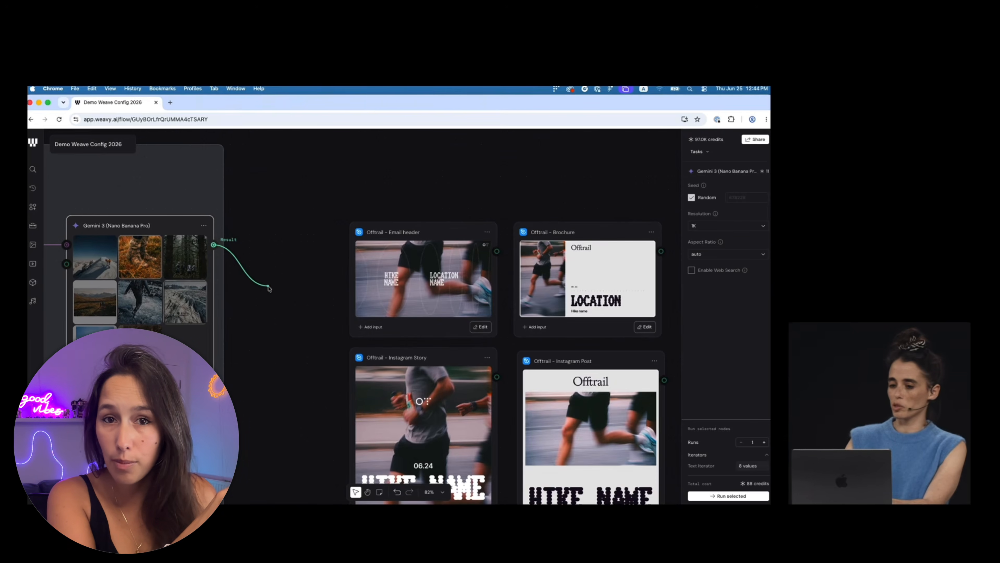
pyautogui.moveTo(356, 292); pyautogui.dragTo(350, 251)
pyautogui.click(412, 258)
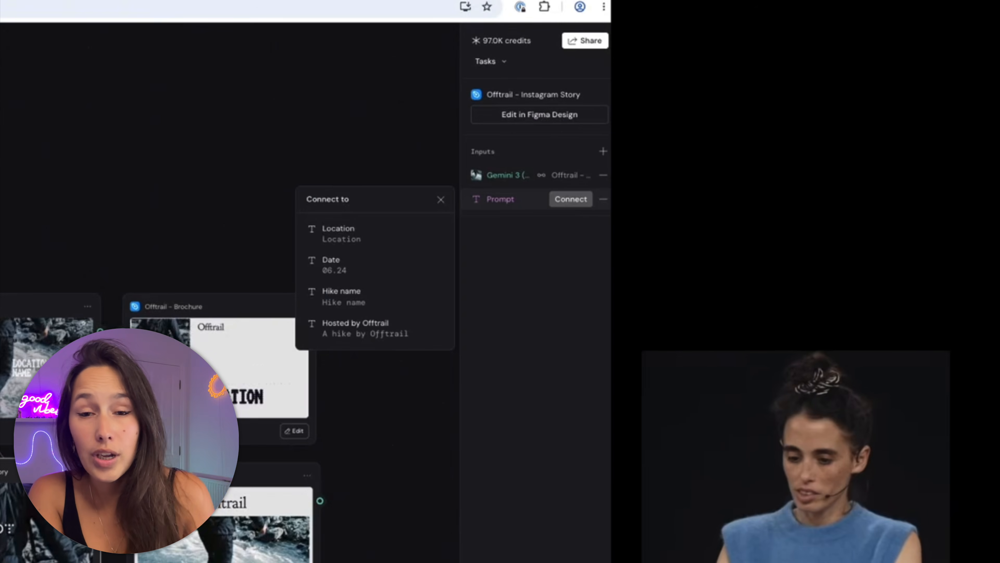
# Connect the Prompt input of the Offtrail - Instagram Post node to its hike name text.
pyautogui.scroll(-3, 196, 346)
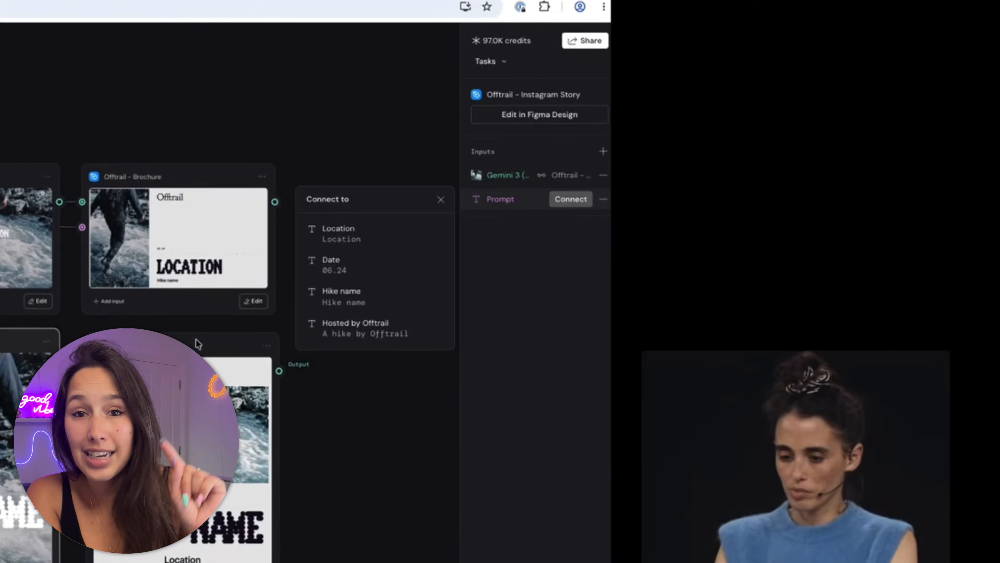
pyautogui.scroll(4, 335, 398)
pyautogui.scroll(-5, 336, 398)
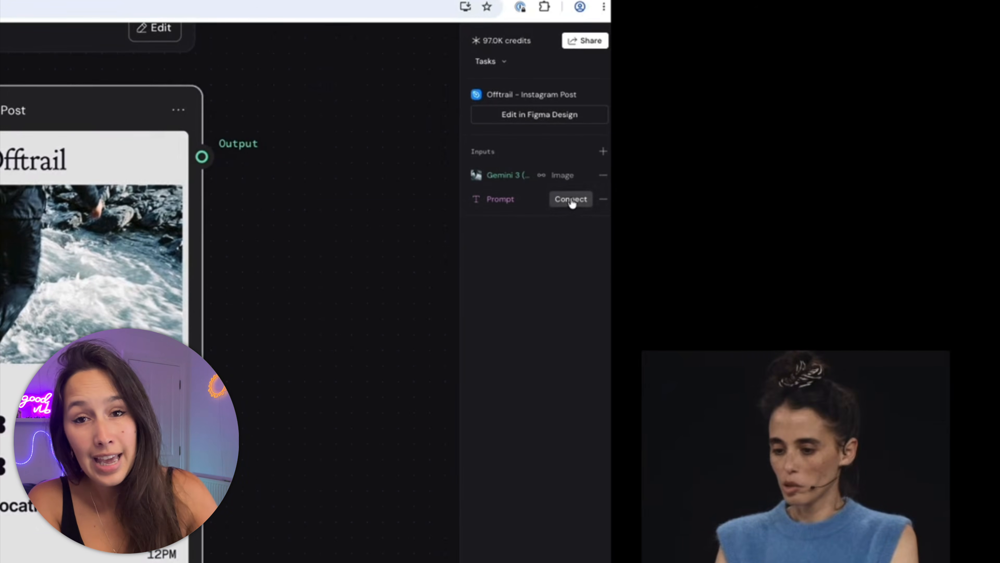
pyautogui.click(572, 204)
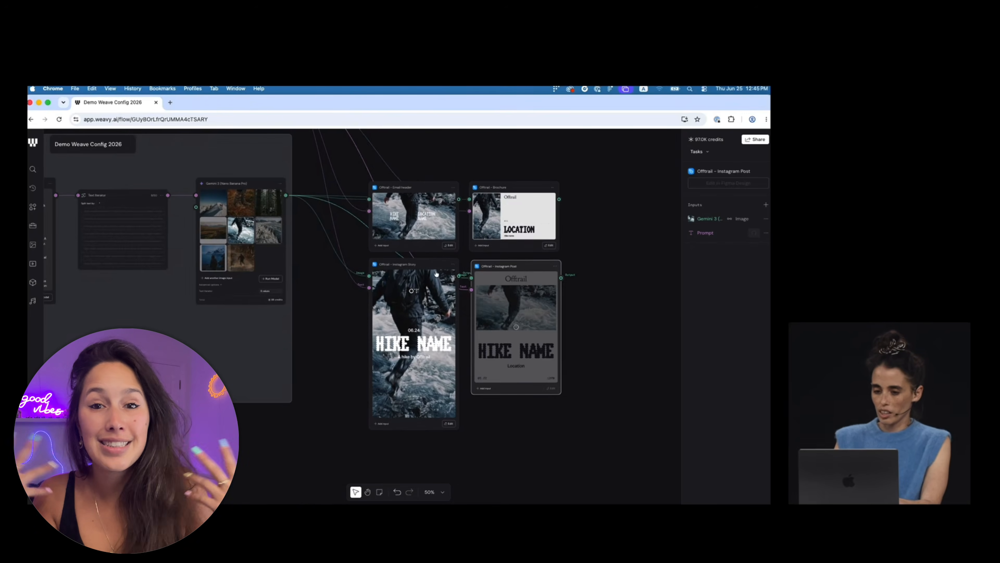
# Connect the Prompt input to the Hike name text in the Offtrail Instagram Story, Brochure and Email header nodes.
pyautogui.click(427, 266)
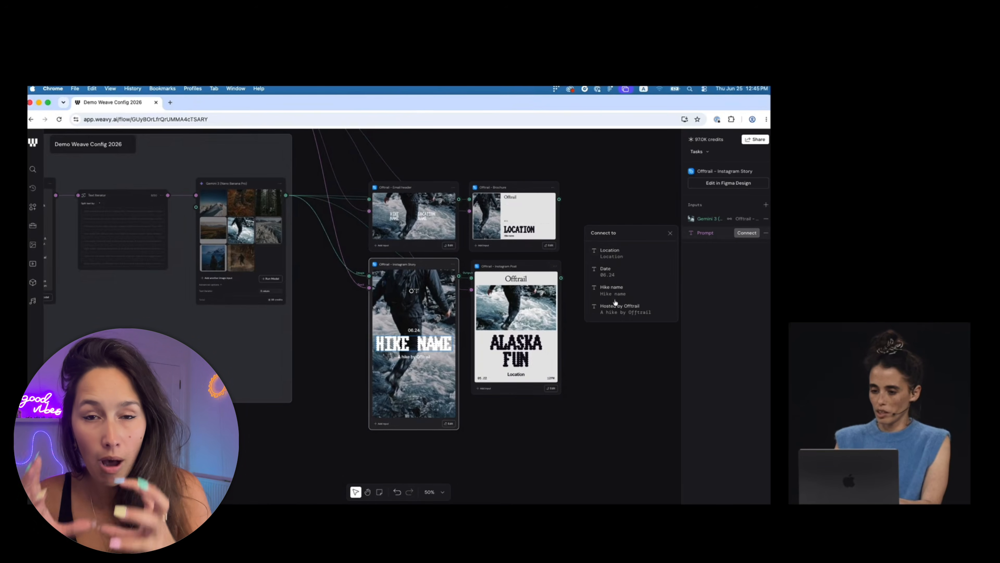
pyautogui.click(621, 292)
pyautogui.click(513, 189)
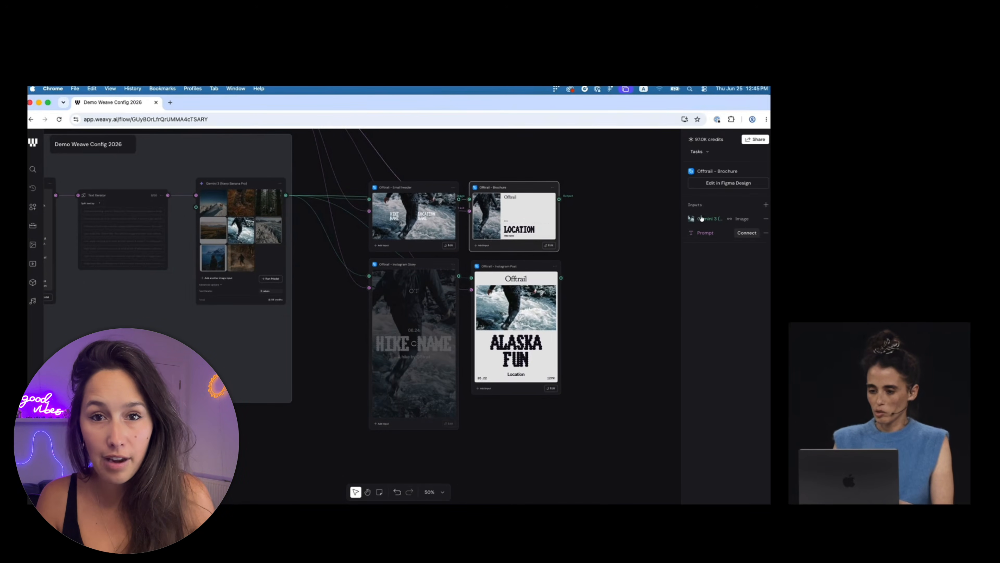
pyautogui.click(748, 233)
pyautogui.click(625, 295)
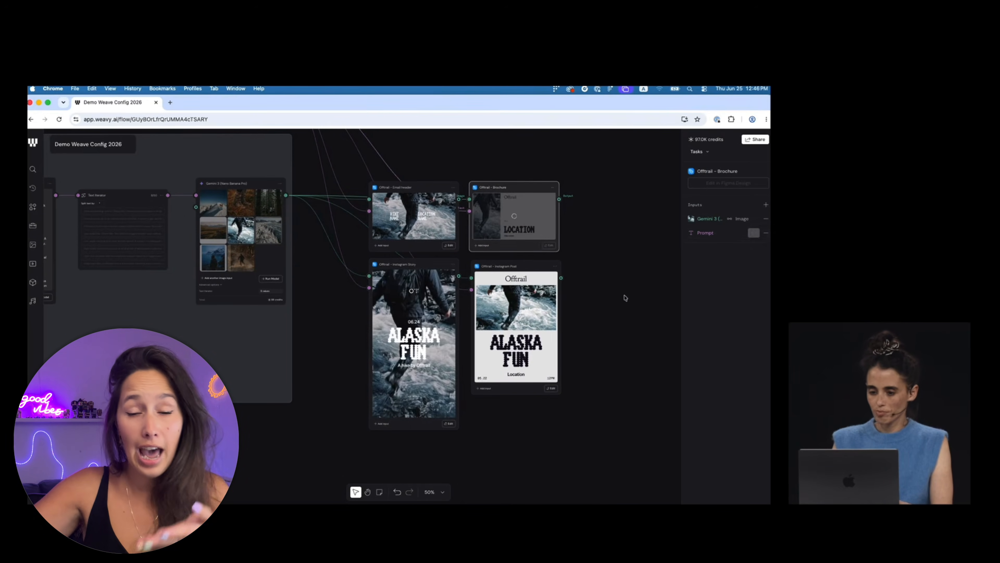
pyautogui.click(425, 186)
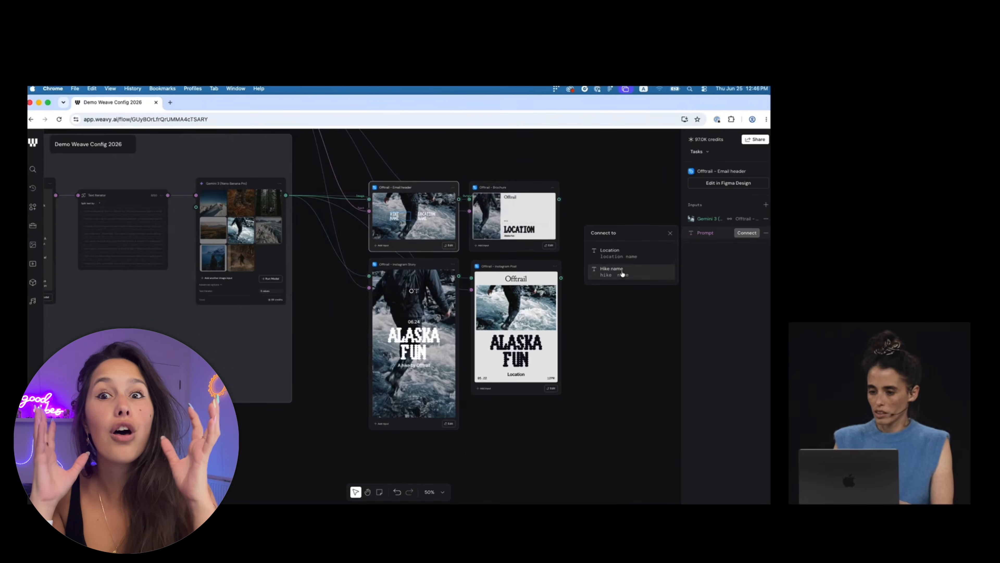